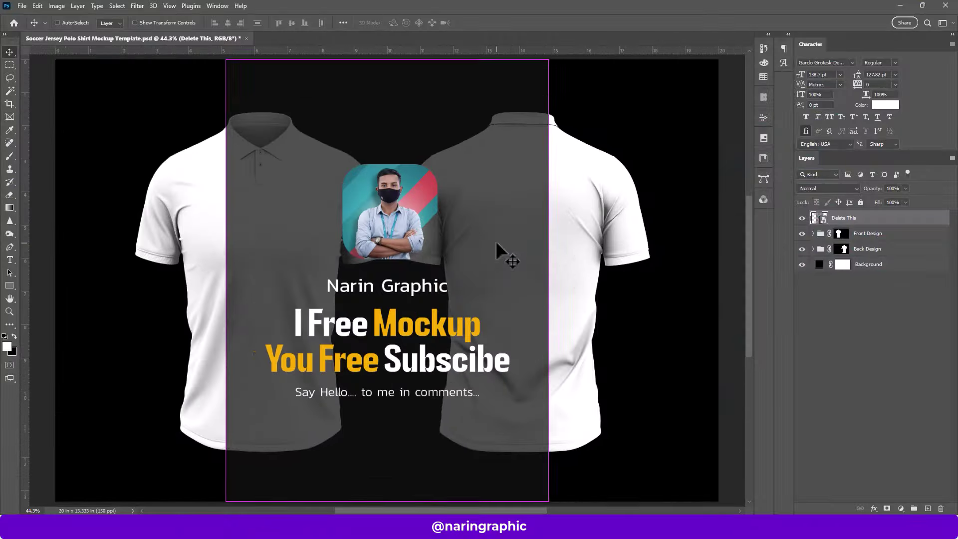
Step: Hide the Delete This promo layer to reveal the blank white front and back polos
scroll(524, 199, "up", 2)
scroll(410, 262, "up", 1)
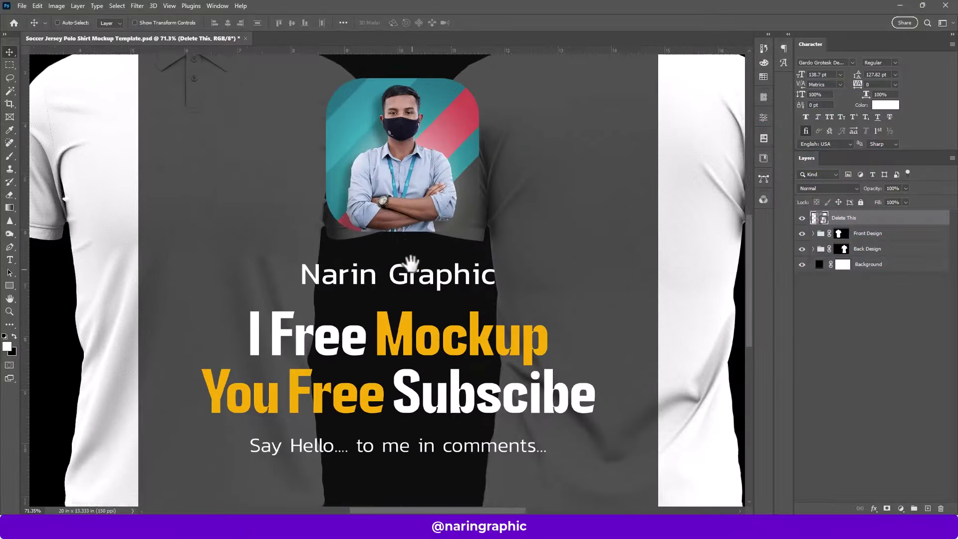
left_click_drag(410, 262, 410, 222)
scroll(623, 246, "down", 1)
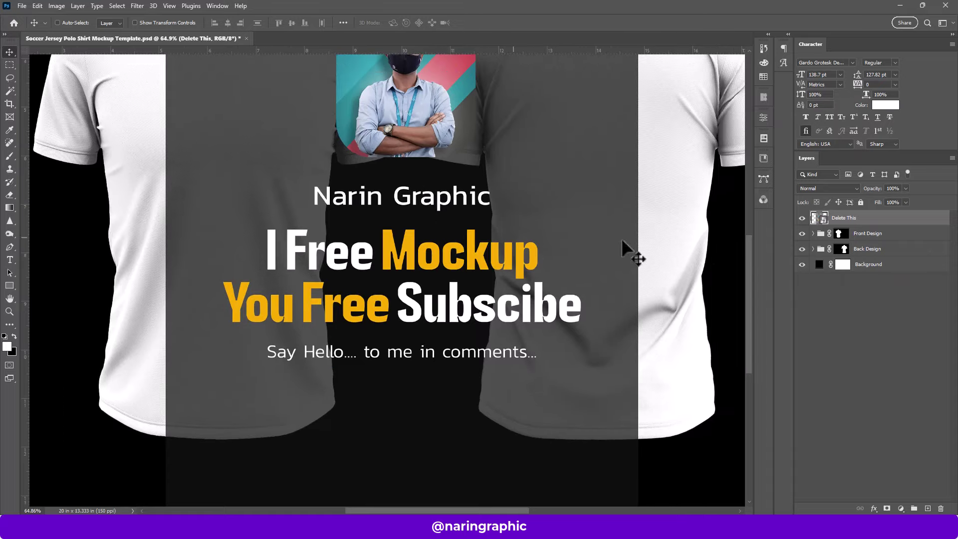
left_click(802, 218)
scroll(317, 331, "down", 4)
Step: Expand the Front Design group, lock its Effect group, and select the Front Design layer
left_click(327, 332)
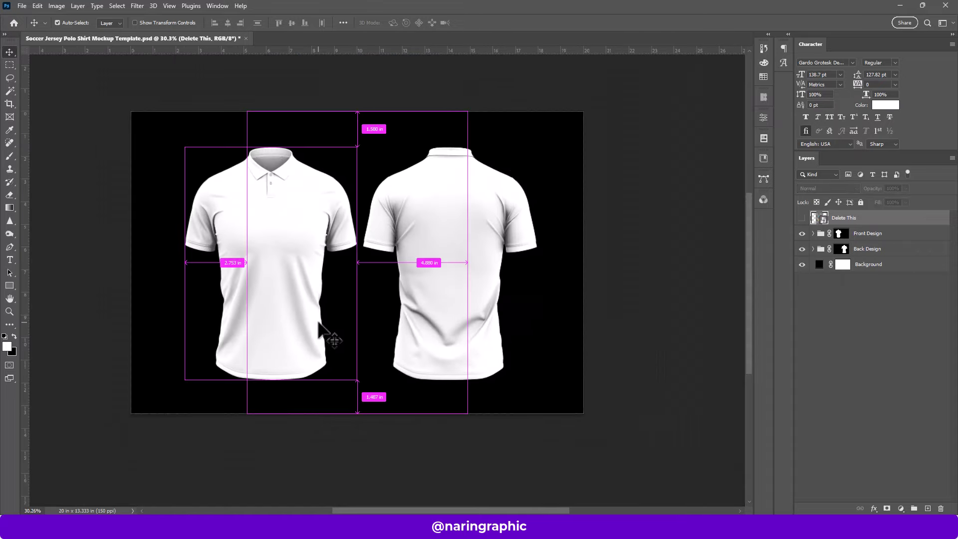
left_click(866, 234)
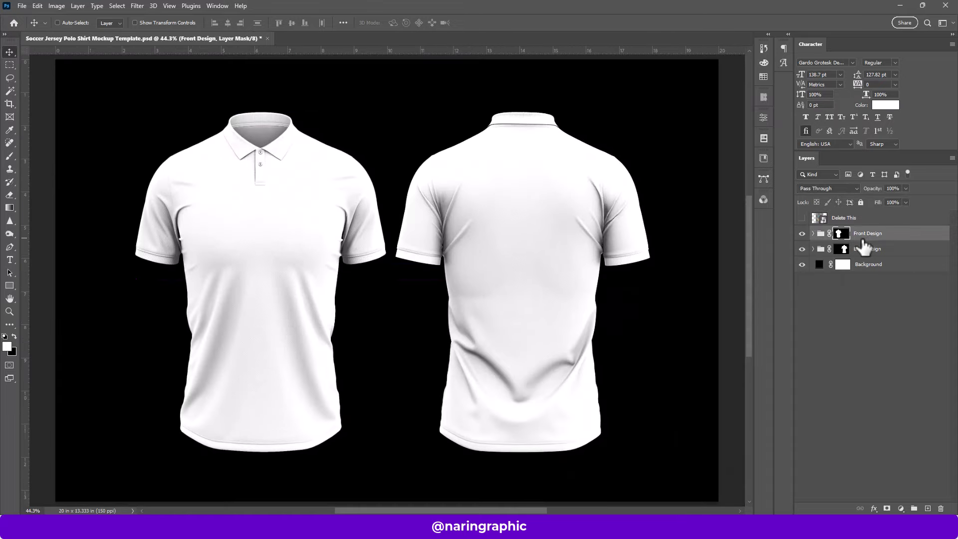
left_click(813, 233)
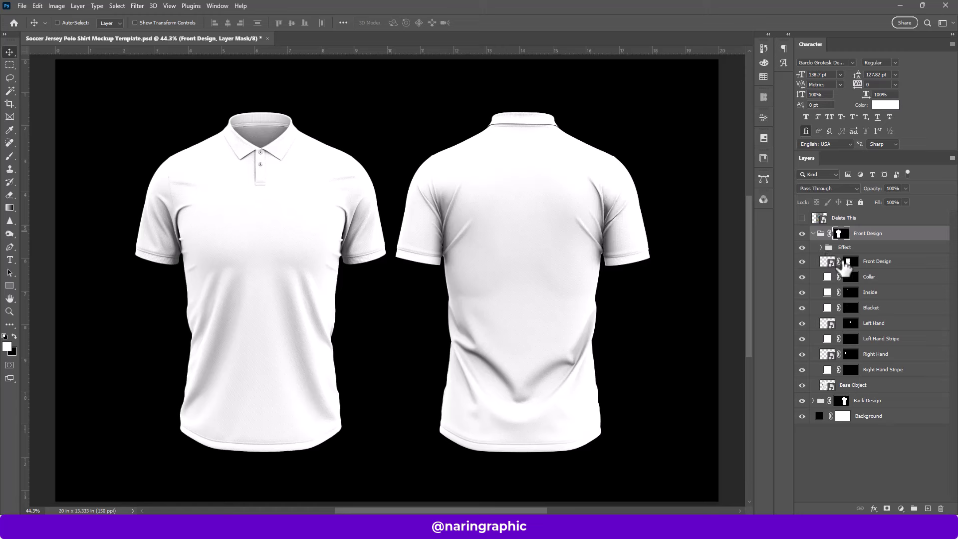
left_click(844, 248)
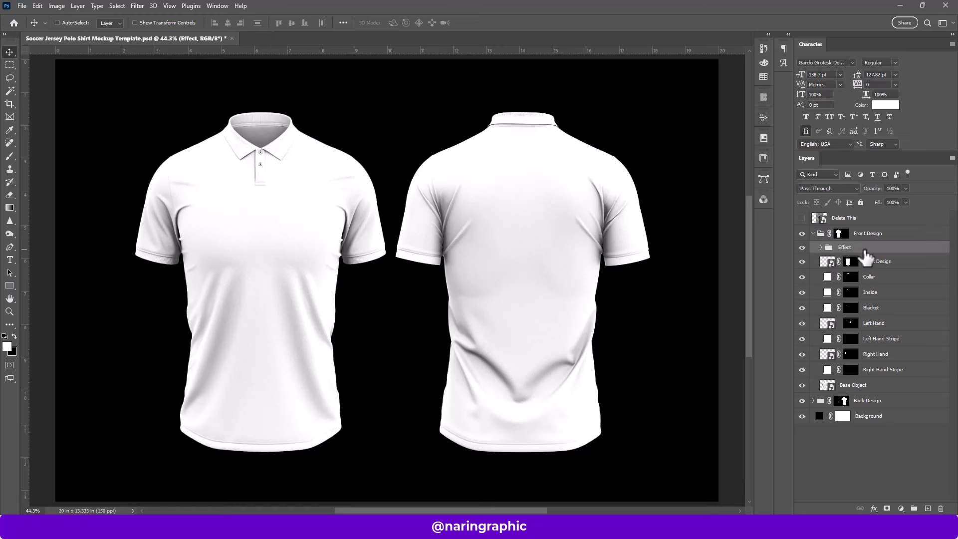
left_click(860, 202)
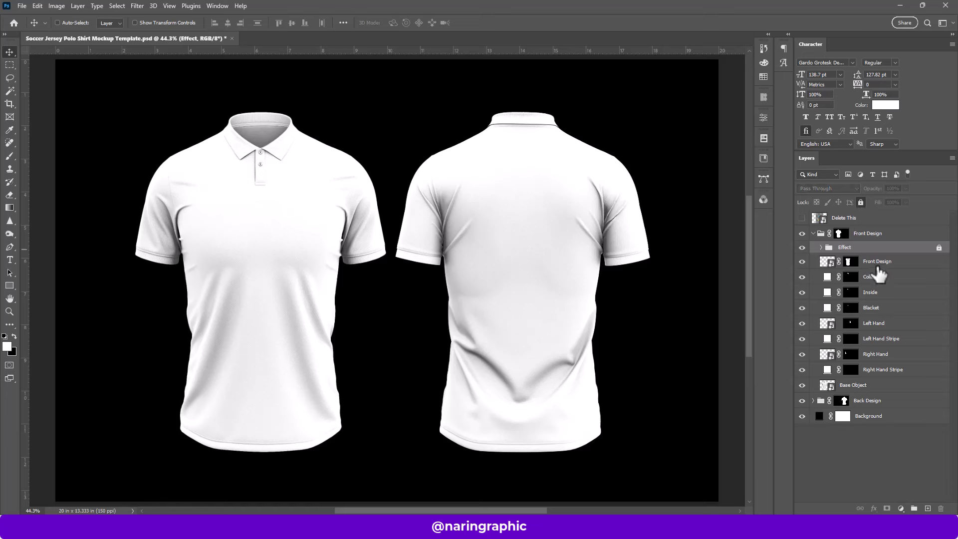
left_click(857, 260)
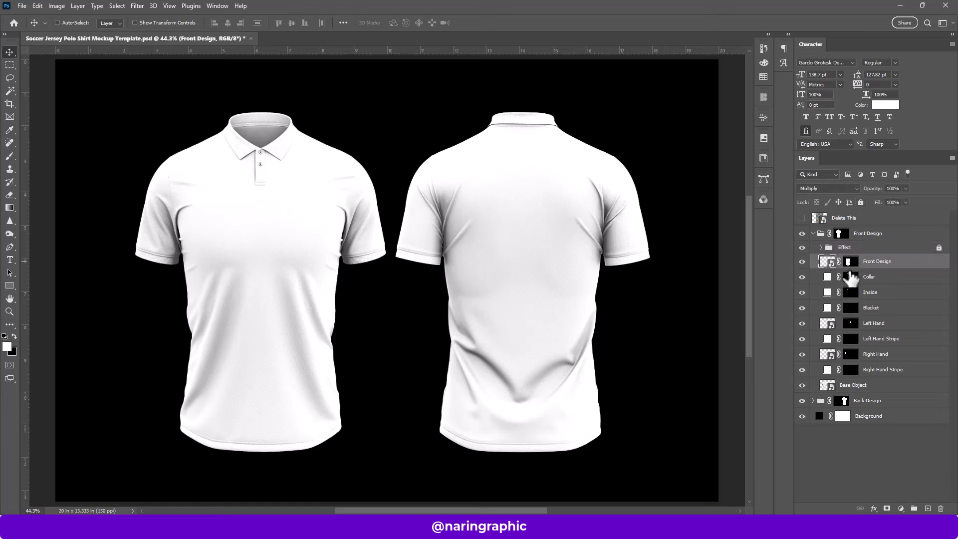
left_click(873, 279)
left_click(833, 263)
Step: In the Front Design smart object, show Rectangle 1, Pattern, Number 8 and both Logo layers
double_click(827, 262)
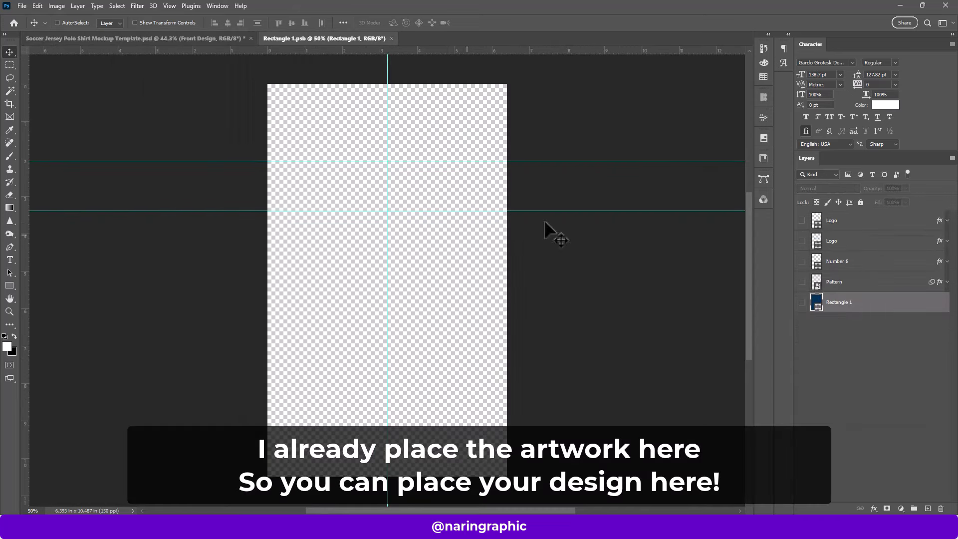
left_click(802, 302)
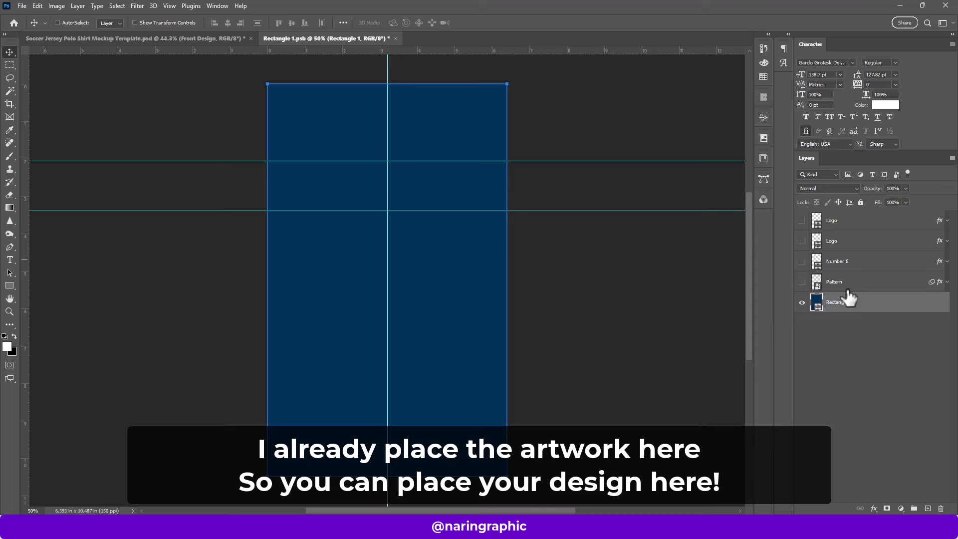
left_click(806, 288)
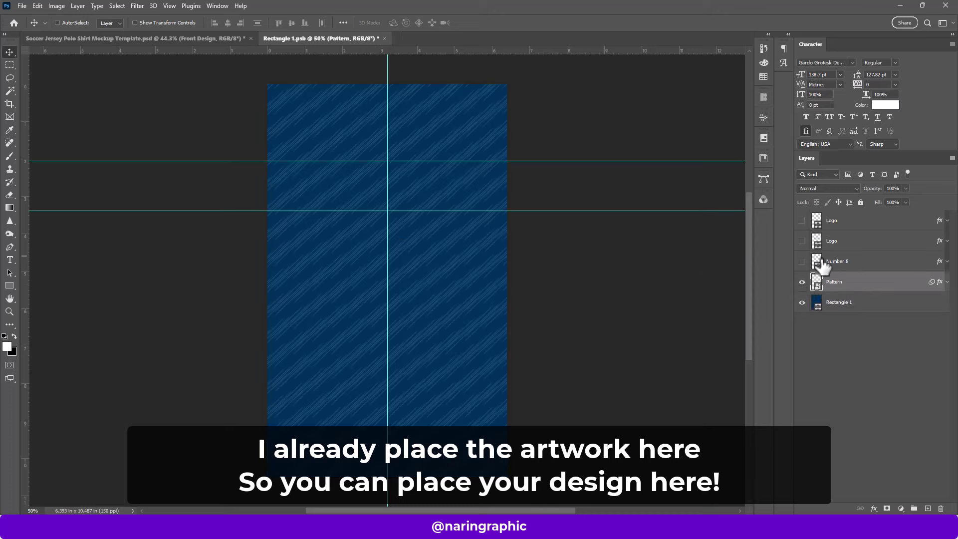
left_click(818, 261)
left_click(801, 262)
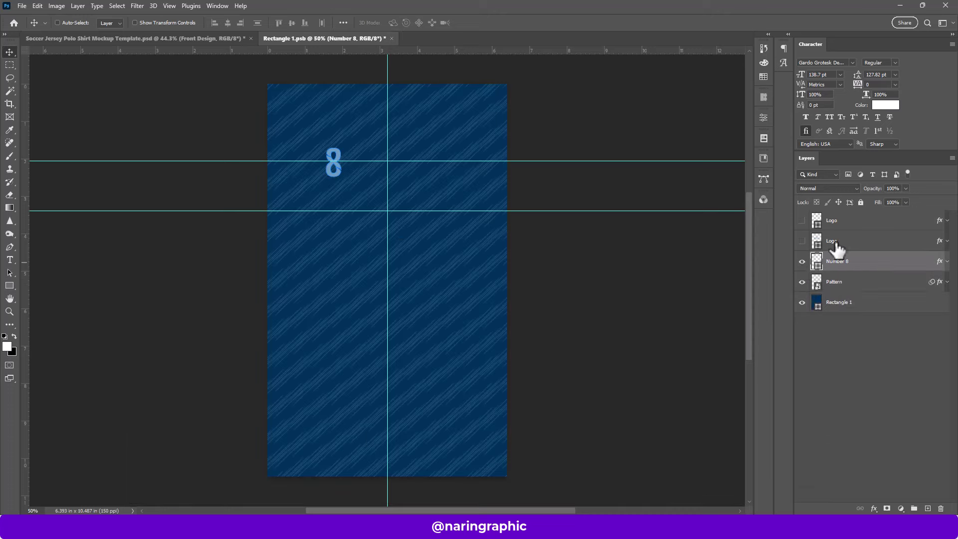
left_click(828, 243)
left_click(821, 220)
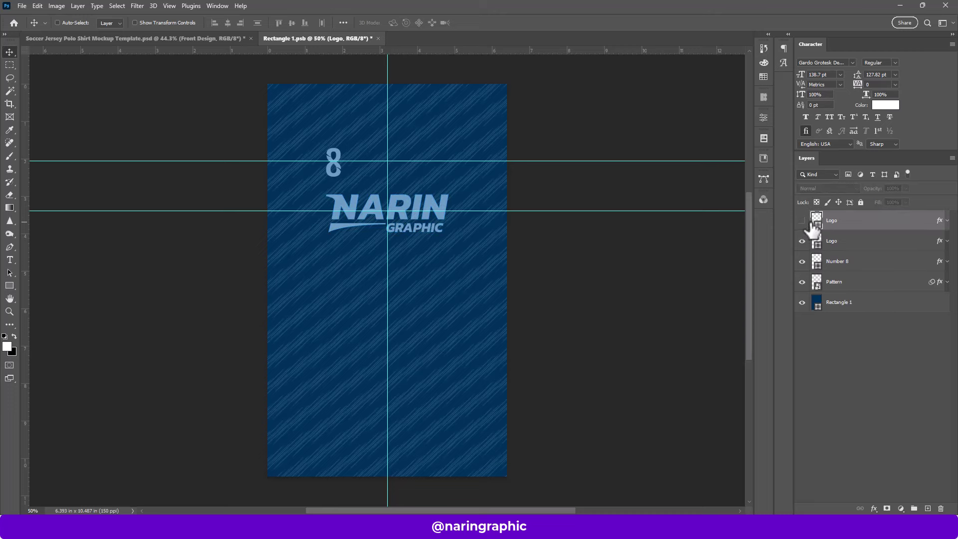
Step: Save the front design smart object and return to the polo mockup
left_click(22, 5)
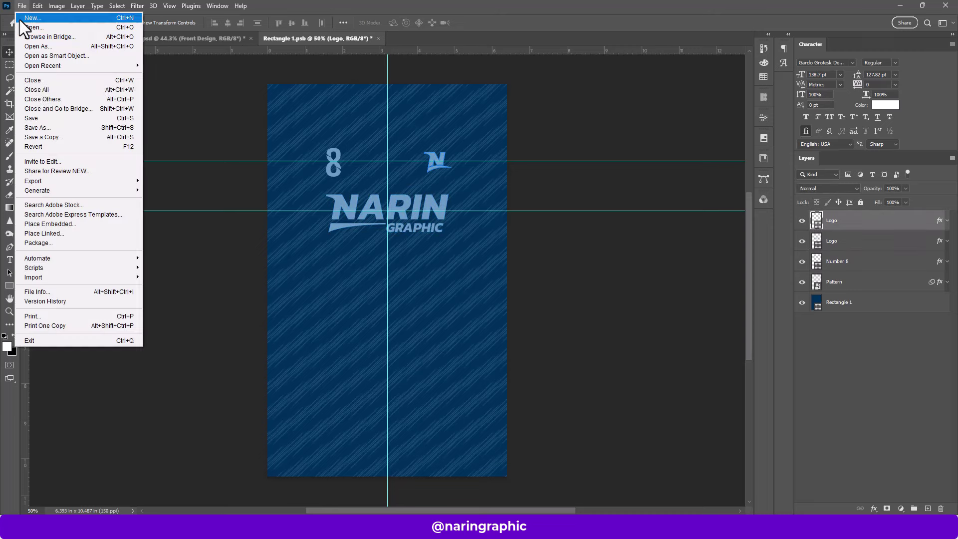
left_click(44, 118)
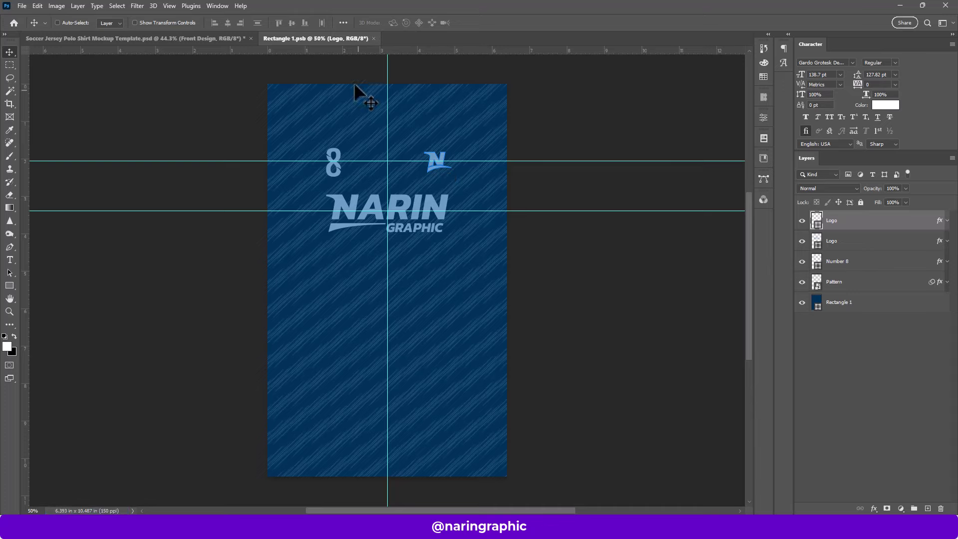
left_click(201, 38)
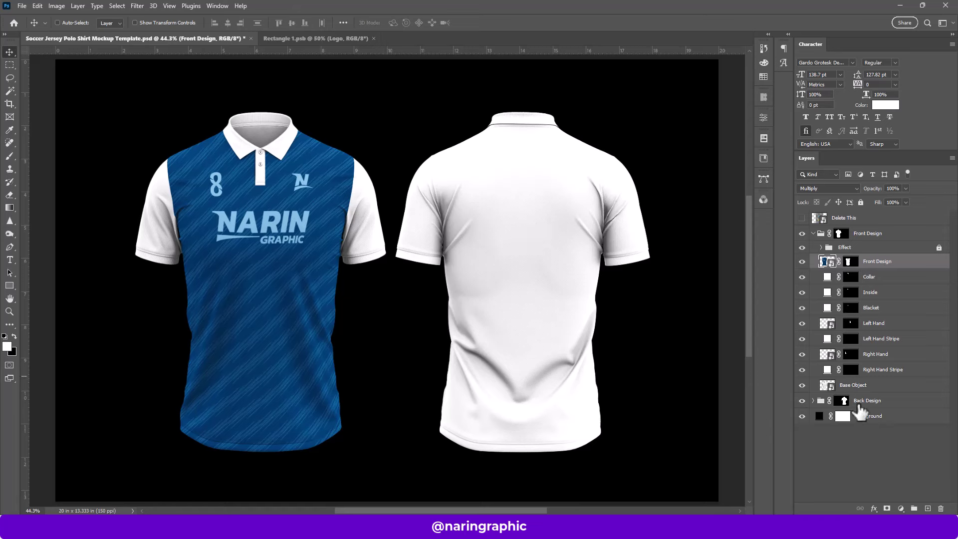
Step: Set the Collar fill to the light blue sampled from the number 8, copying its hex code
left_click(825, 277)
double_click(826, 277)
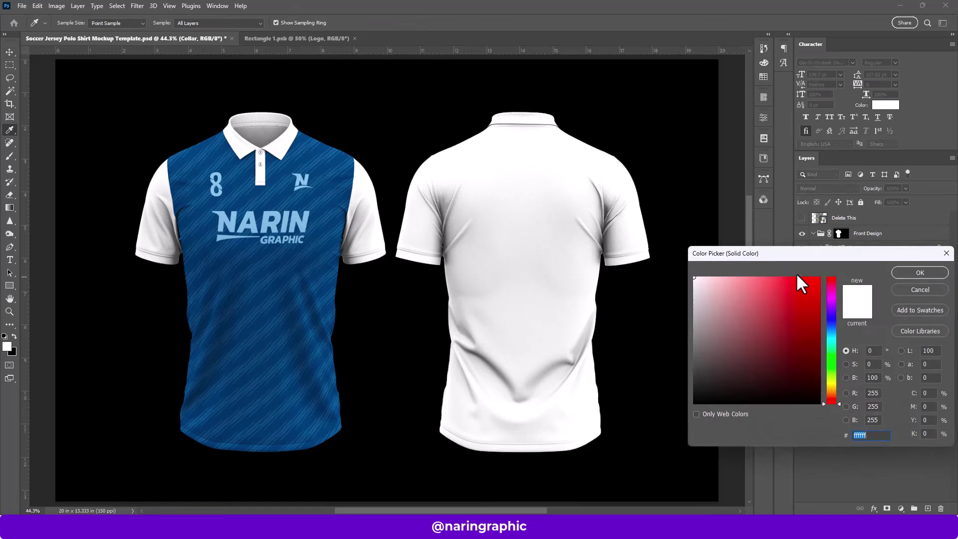
left_click(221, 178)
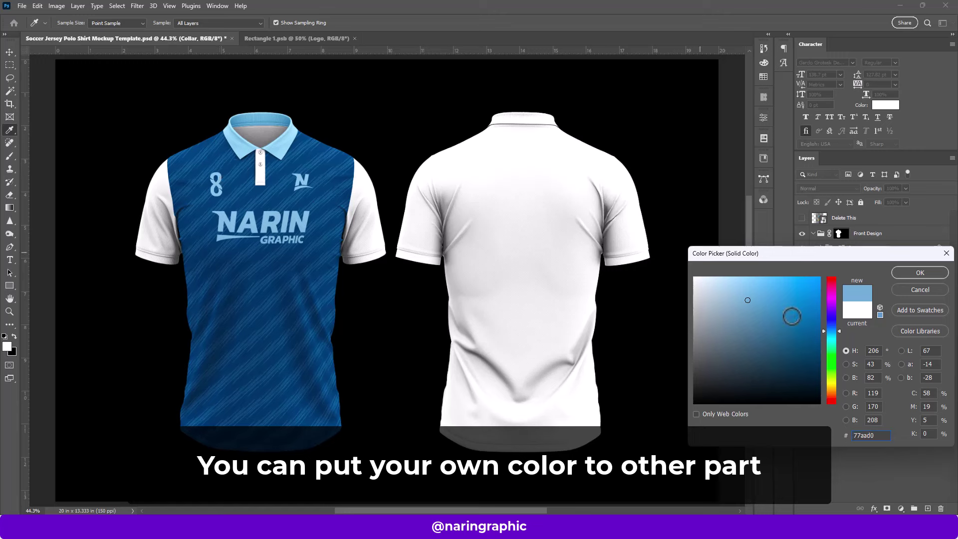
right_click(857, 435)
left_click(848, 319)
left_click(919, 273)
Step: Set the Inside collar fill to dark blue sampled from the jersey body
left_click(872, 293)
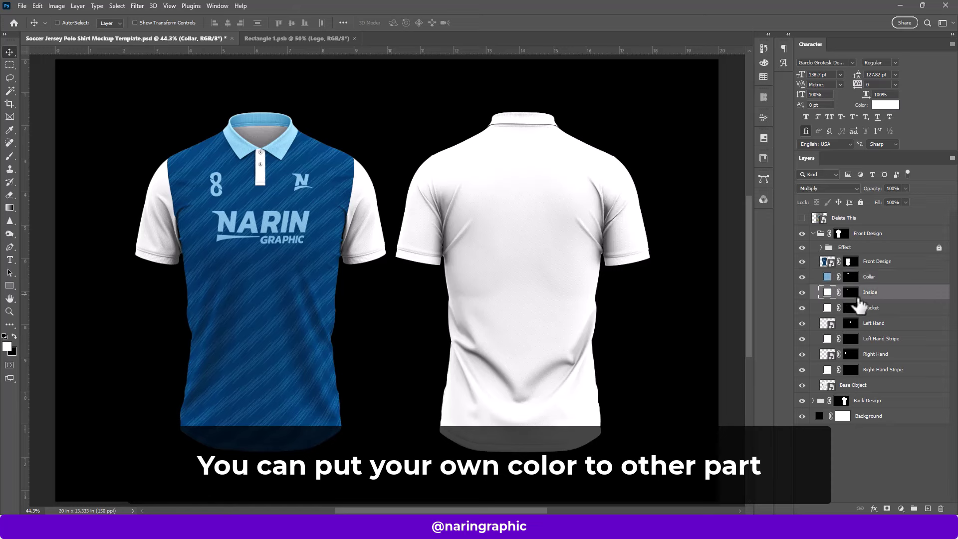
double_click(827, 293)
left_click(299, 163)
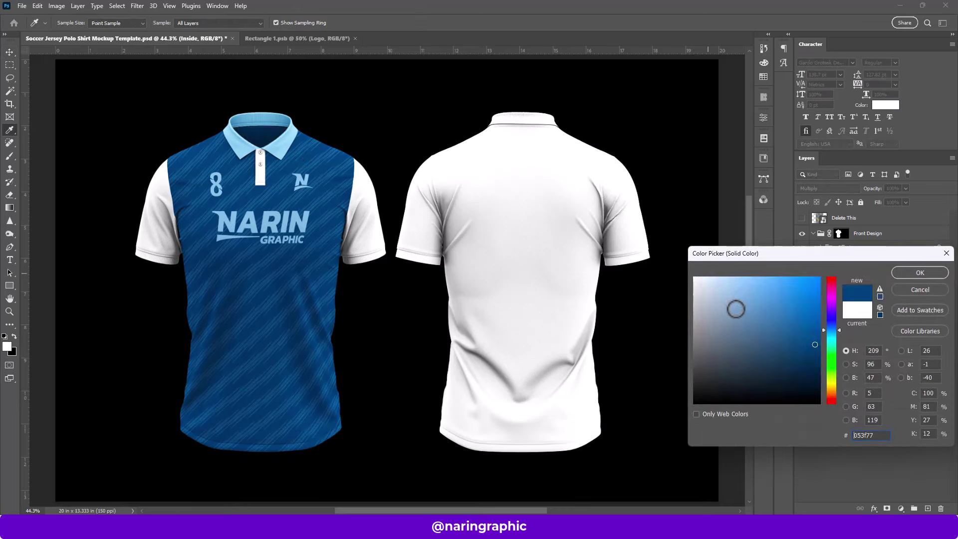
left_click(916, 272)
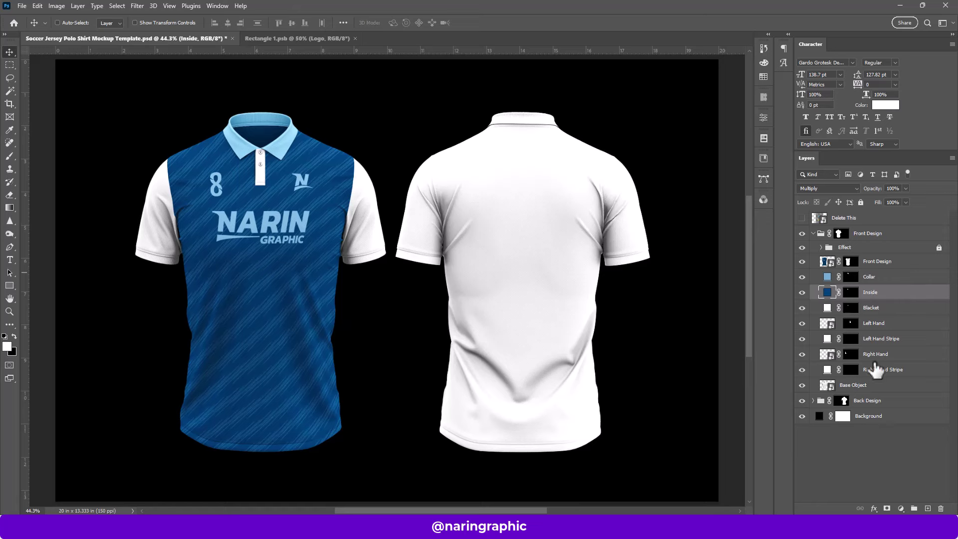
Step: Set the placket fill to dark blue sampled from the jersey
left_click(871, 312)
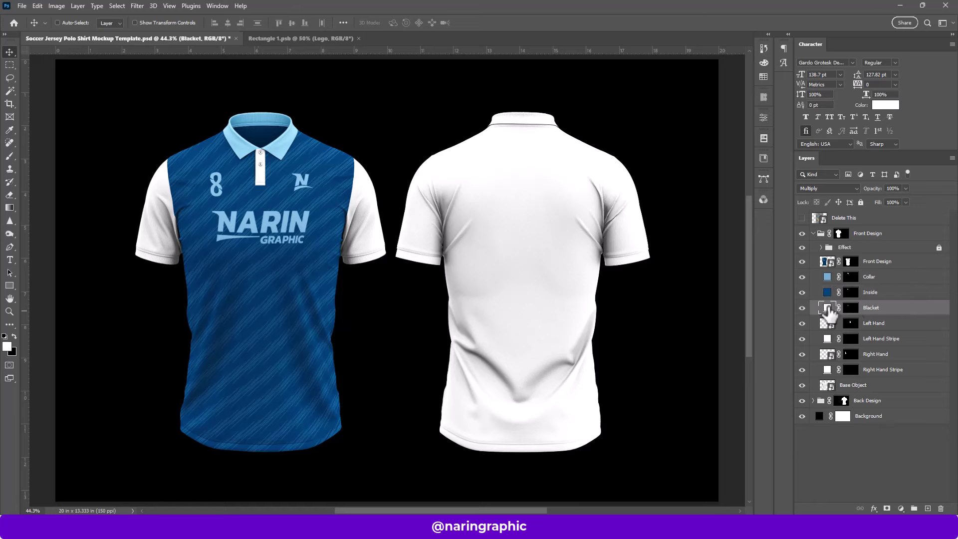
double_click(827, 308)
left_click(276, 181)
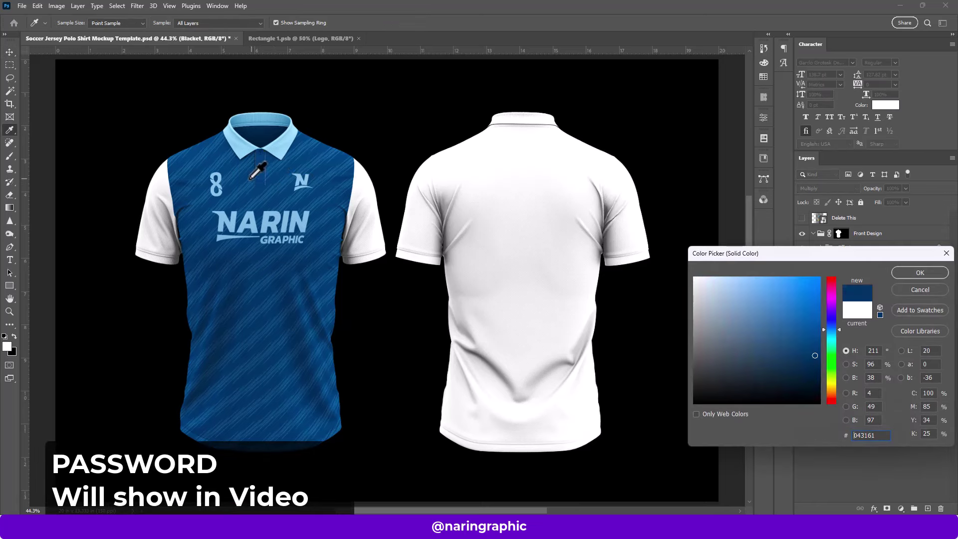
left_click(904, 276)
Step: Darken the placket blue slightly in the Color Picker
scroll(268, 169, "up", 3)
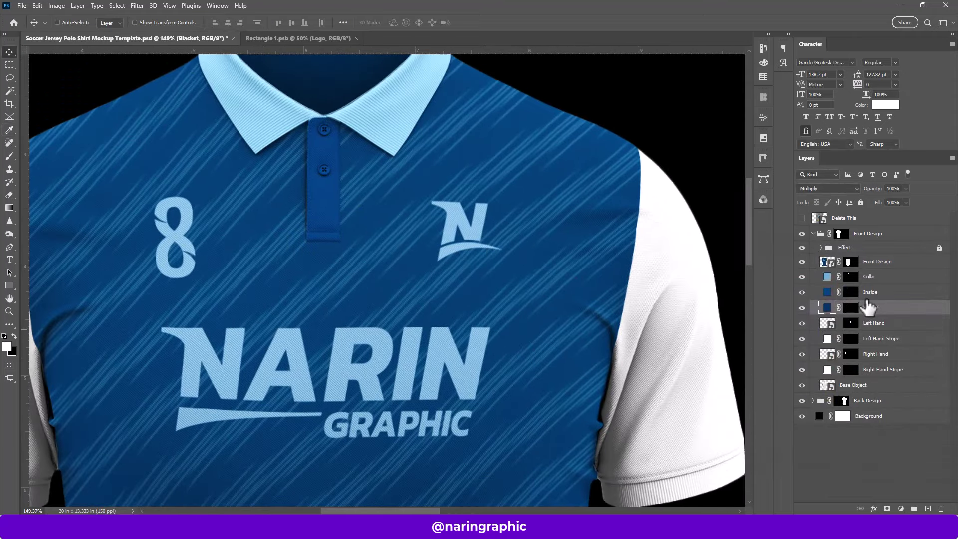
double_click(827, 307)
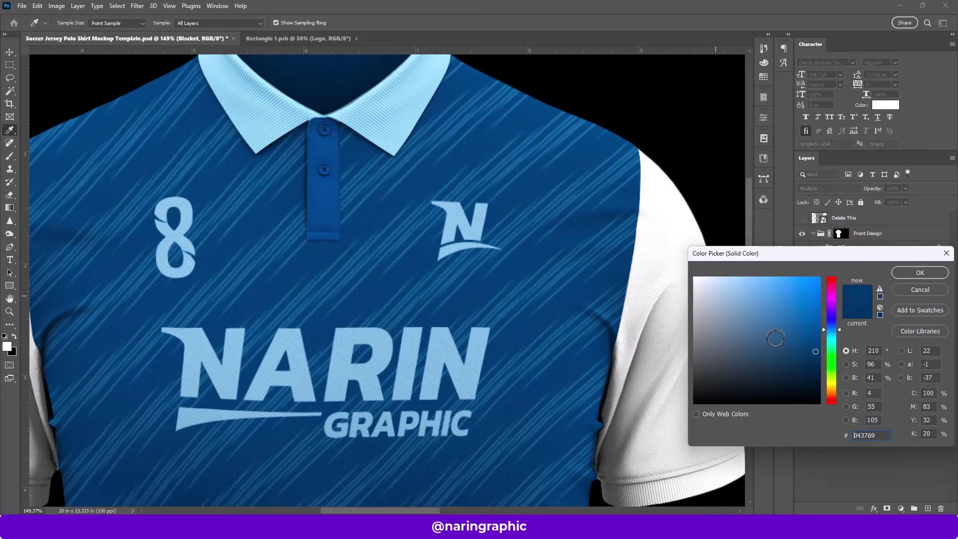
left_click_drag(815, 352, 809, 360)
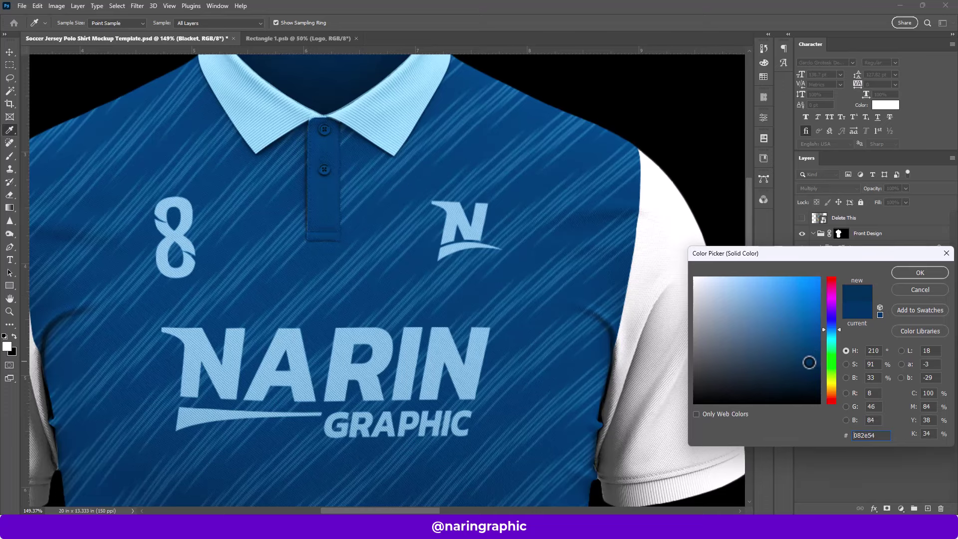
left_click(920, 272)
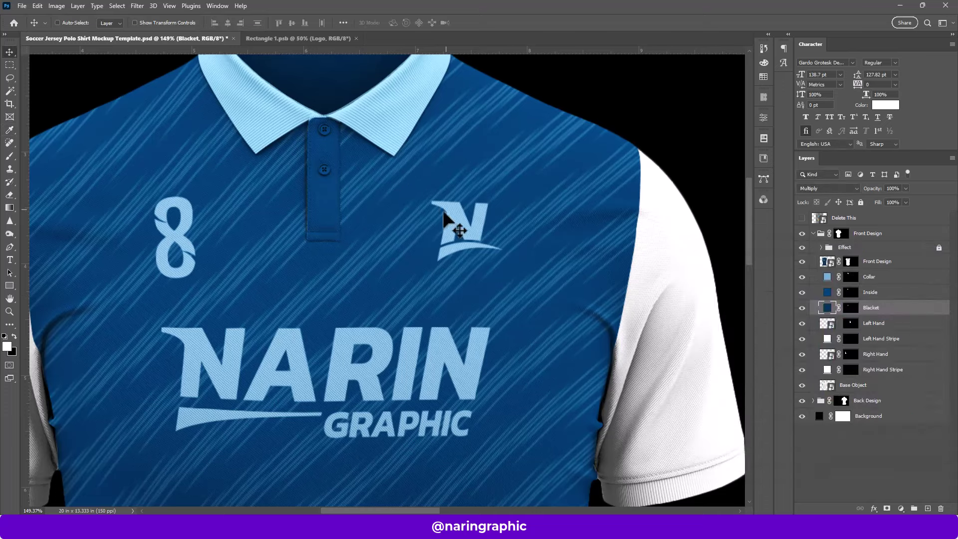
key("v")
scroll(349, 210, "down", 5)
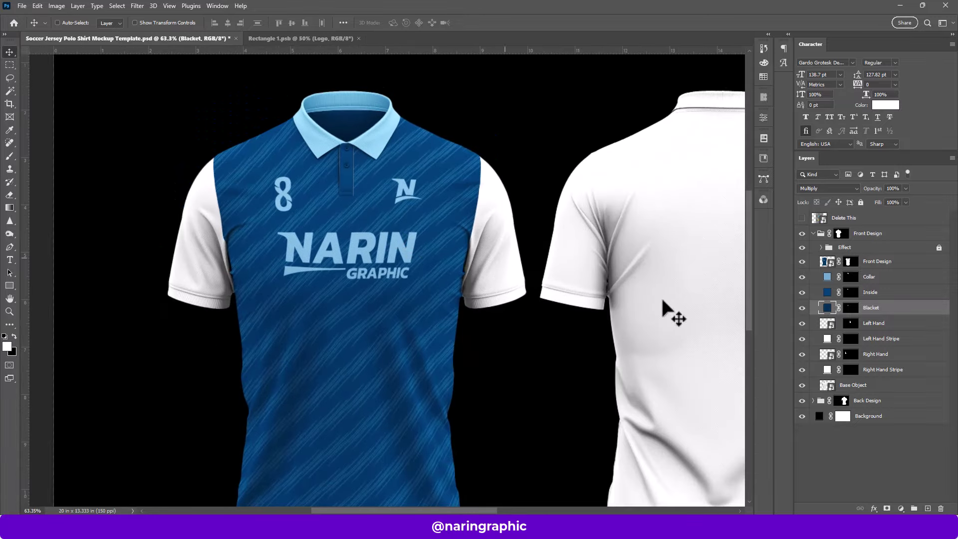
left_click(876, 326)
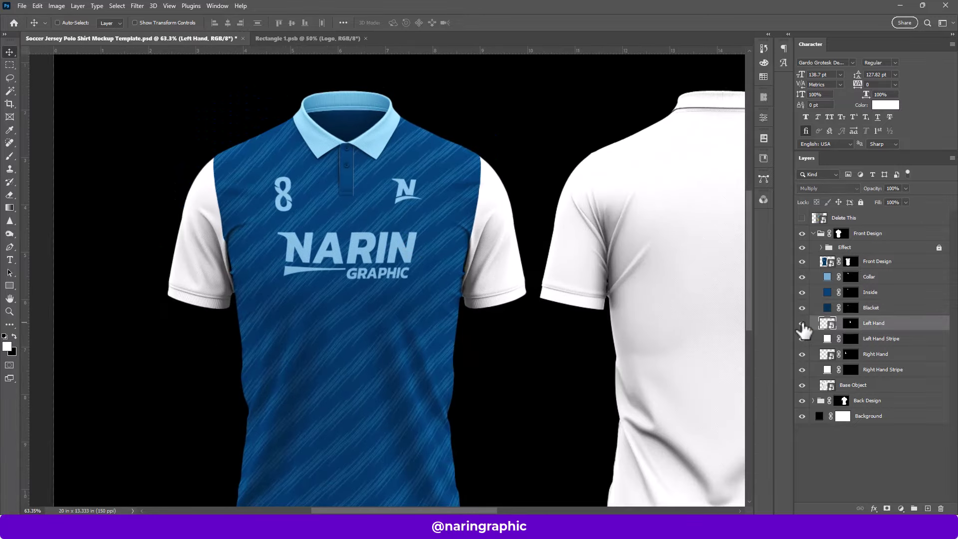
Step: In the Rectangle 13 sleeve graphic, show the navy Rectangle 1 and Logo layers and save
double_click(826, 324)
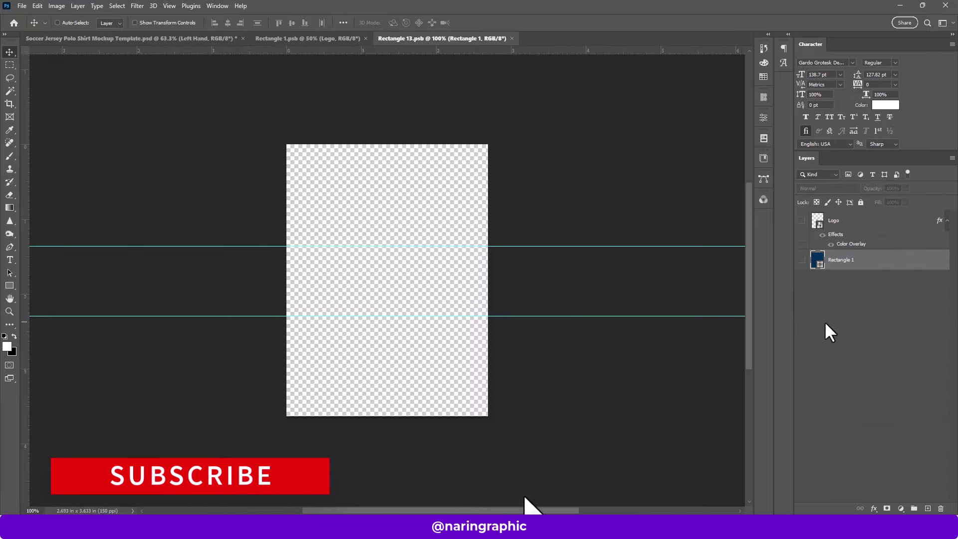
key("ctrl+0")
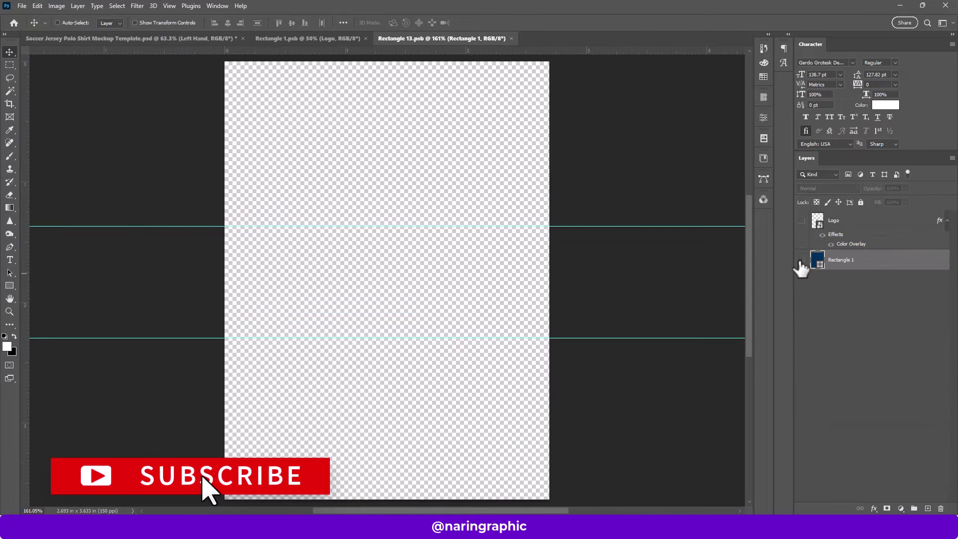
left_click(801, 259)
scroll(397, 216, "down", 1)
left_click(814, 225)
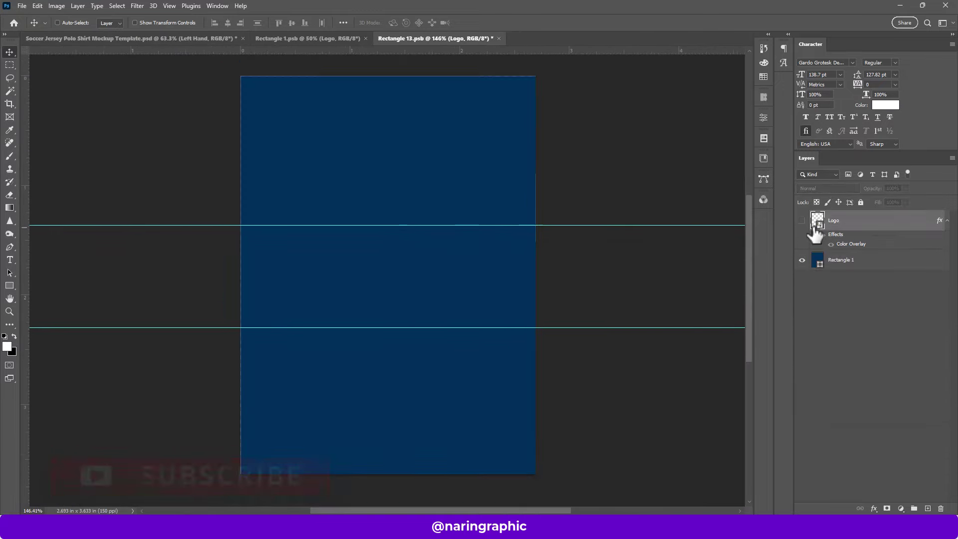
left_click(22, 6)
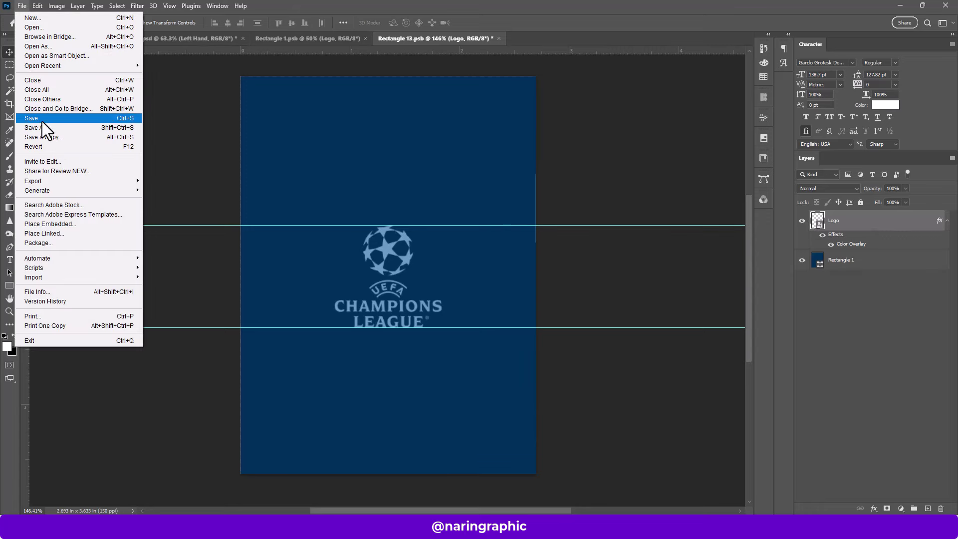
left_click(42, 120)
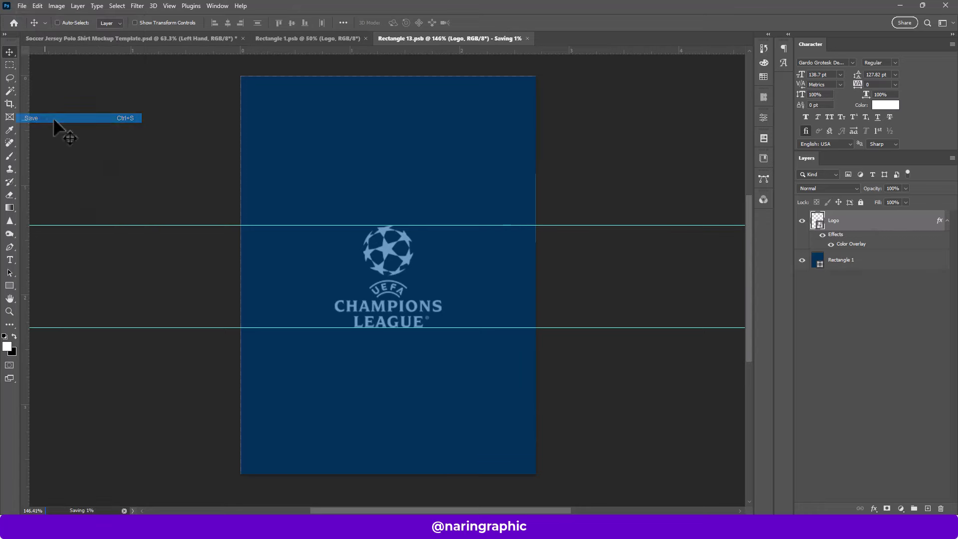
left_click(108, 38)
Step: Set the Left Hand Stripe fill to light blue 77aad0
scroll(399, 200, "up", 5)
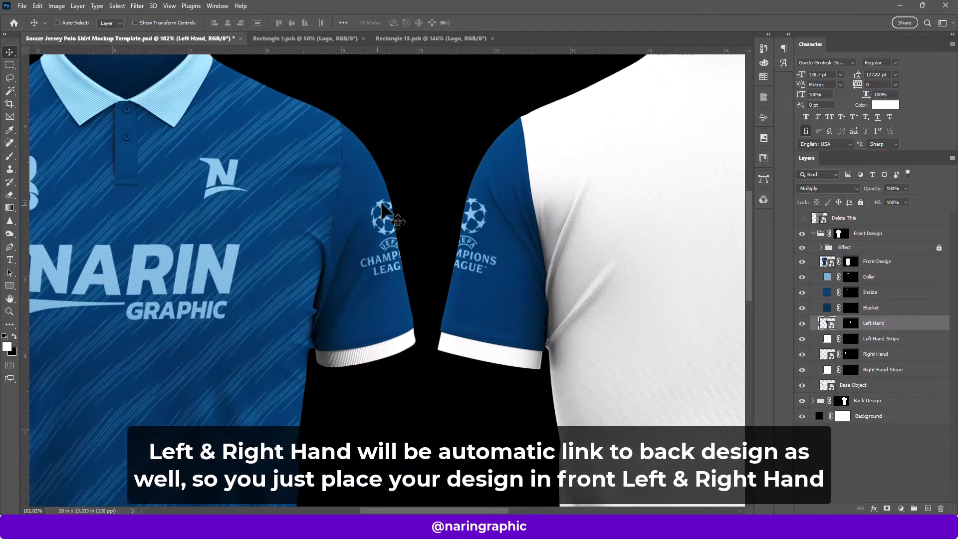
scroll(469, 219, "down", 5)
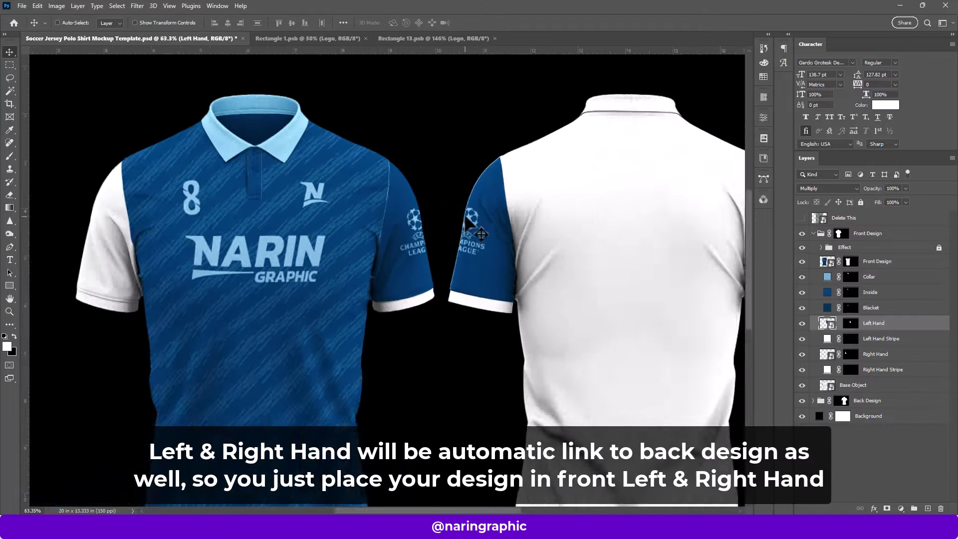
left_click(826, 339)
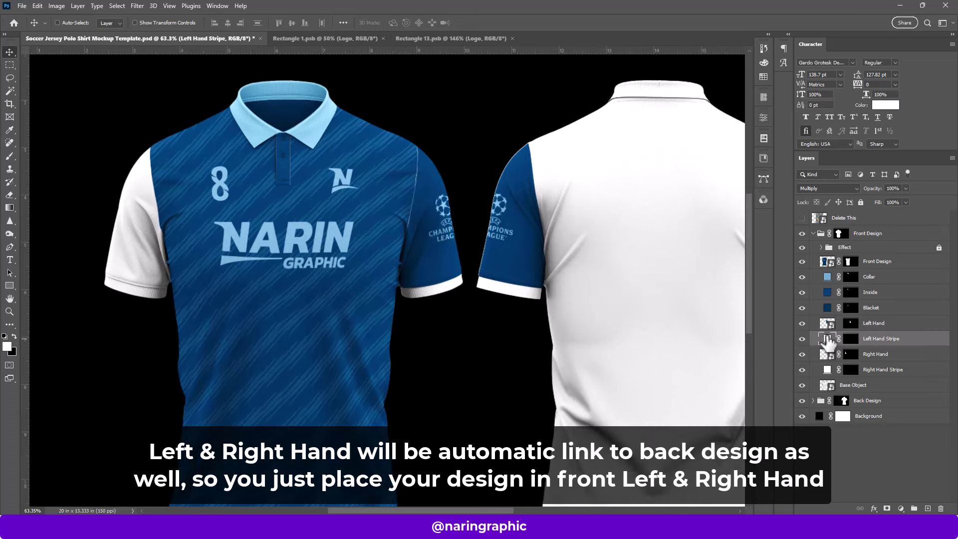
double_click(827, 339)
right_click(861, 436)
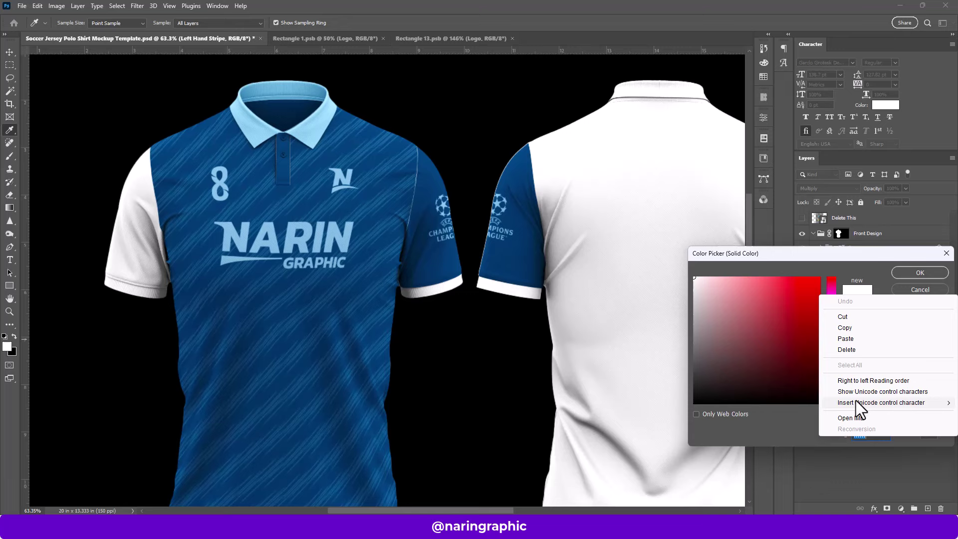
left_click(847, 338)
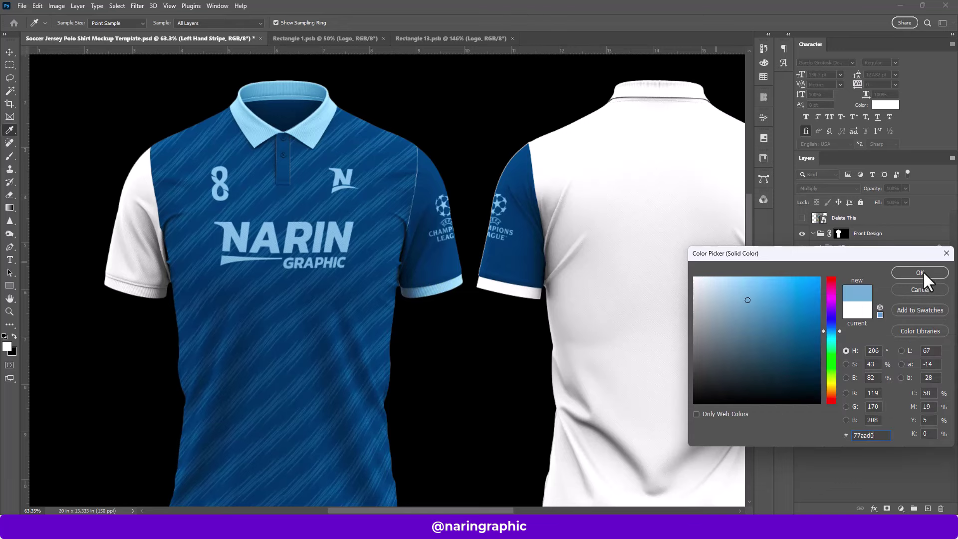
left_click(919, 272)
key("ctrl+0")
key("v")
Step: Set the Right Hand Stripe fill to the same light blue 77aad0
left_click(849, 355)
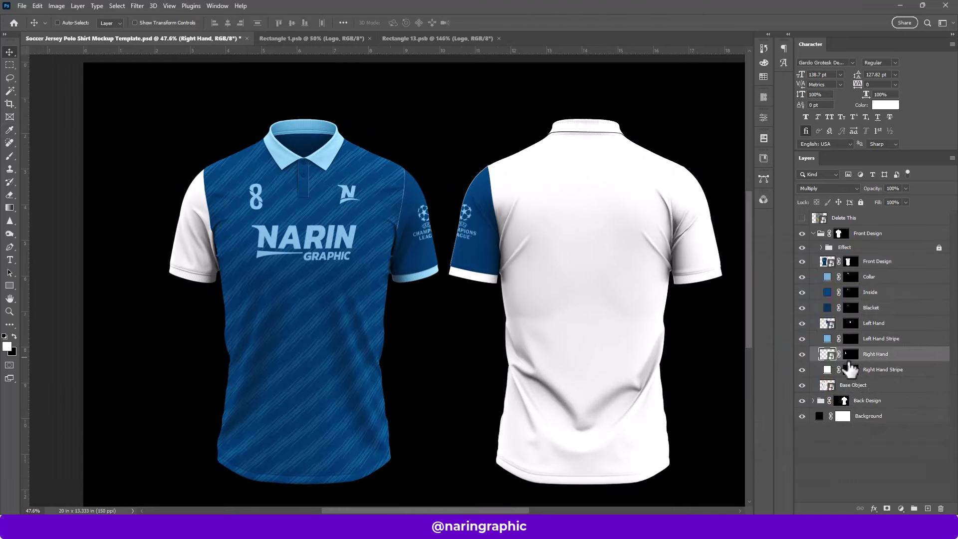
double_click(825, 369)
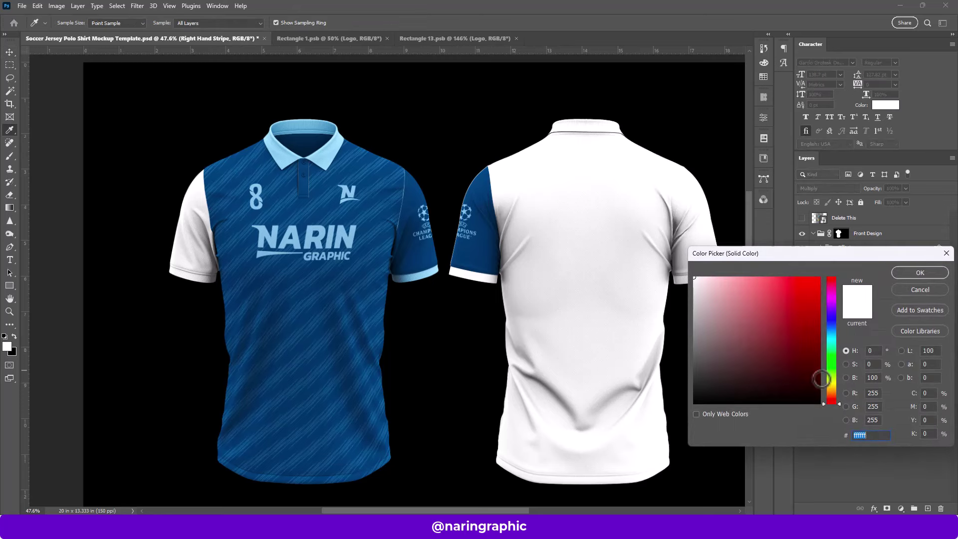
right_click(857, 435)
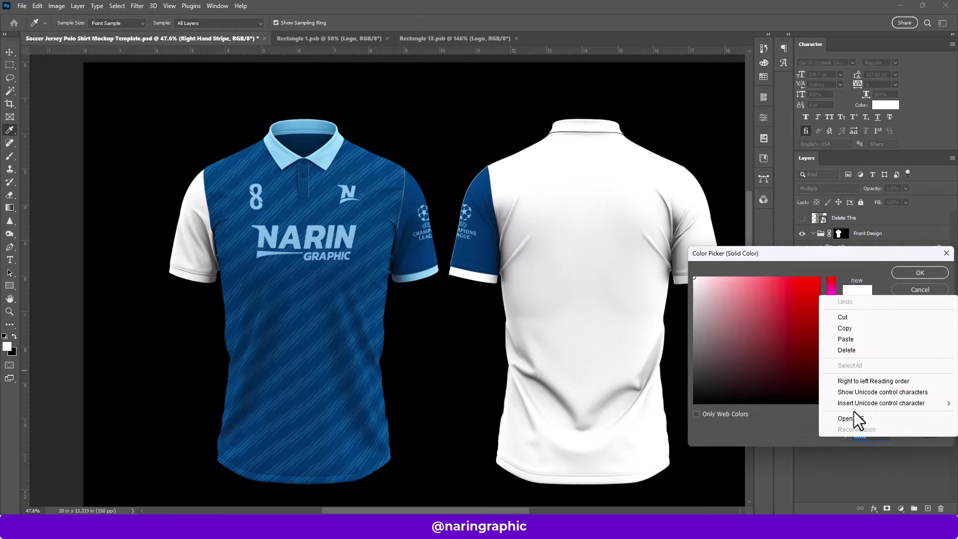
left_click(848, 339)
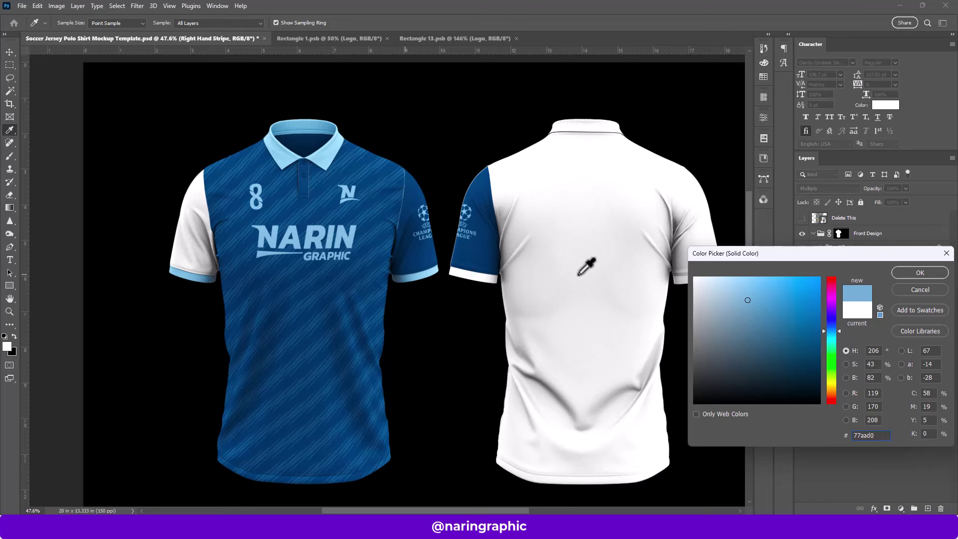
left_click(920, 271)
Step: Show navy Rectangle 1 and the N logo Shape 5 in the Right Hand sleeve, save, and close sleeve tabs
left_click(828, 355)
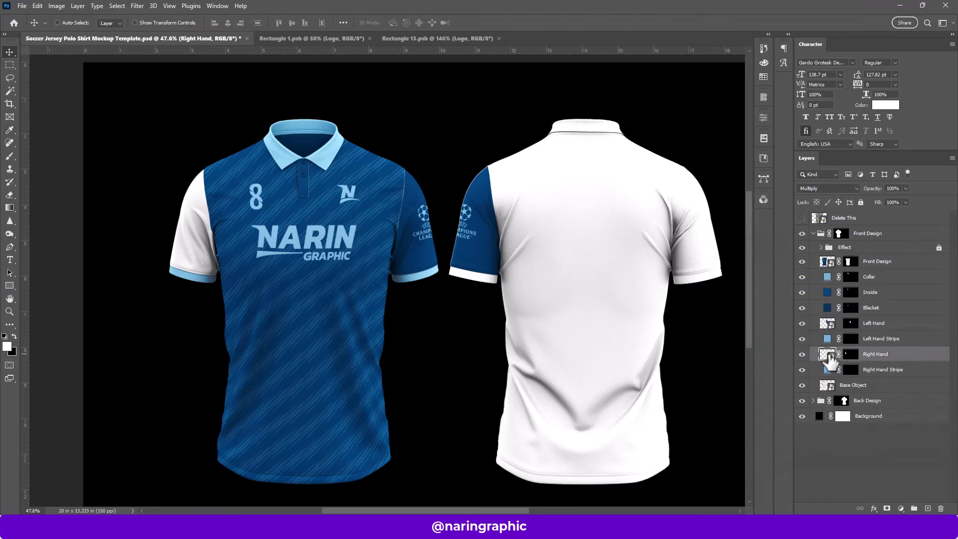
double_click(826, 355)
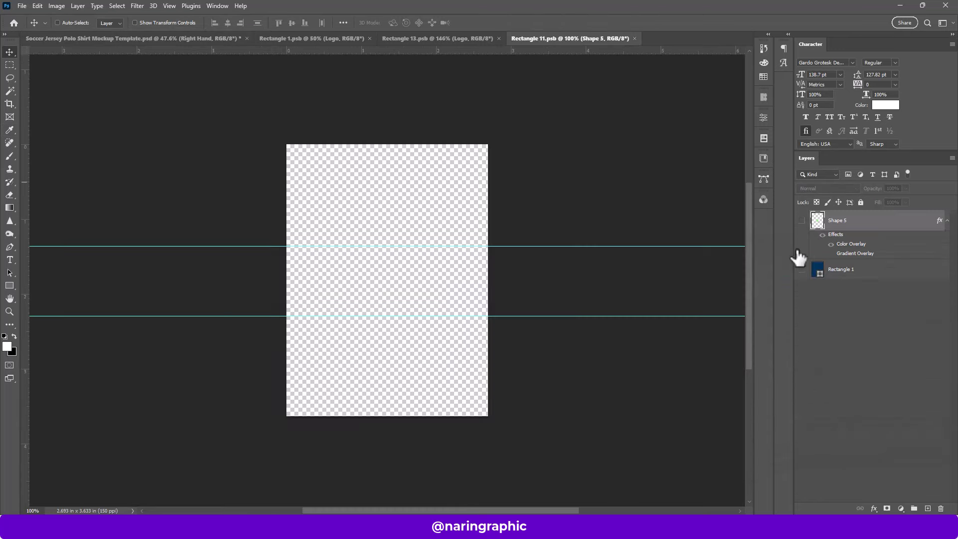
left_click(802, 270)
left_click(802, 220)
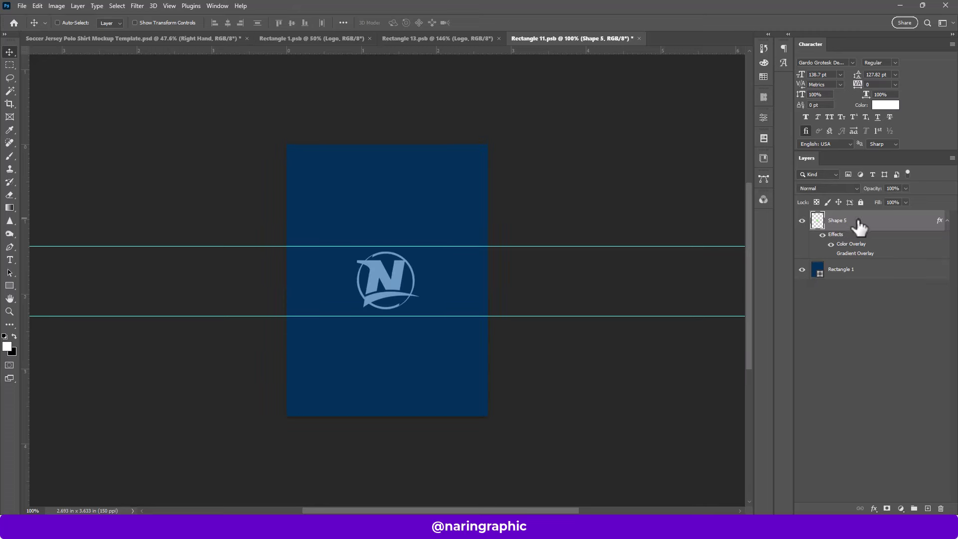
left_click(21, 5)
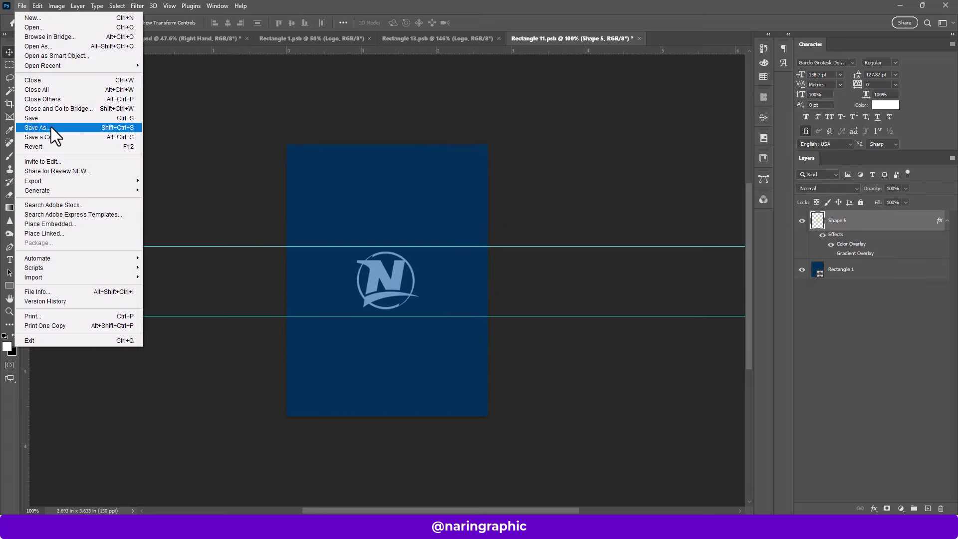
left_click(49, 119)
left_click(634, 39)
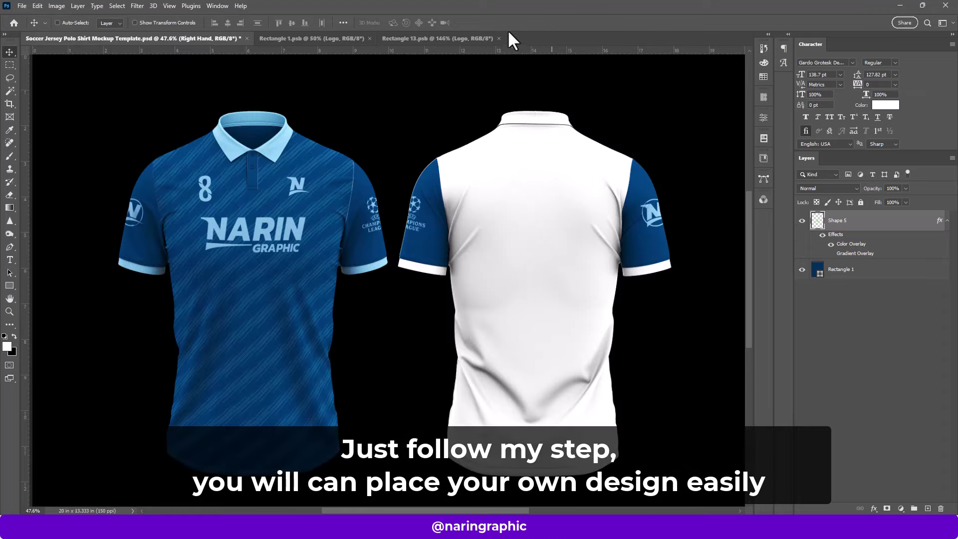
left_click(498, 39)
Step: Close the Rectangle 1 smart object tab and return to the mockup's layer list
left_click(369, 38)
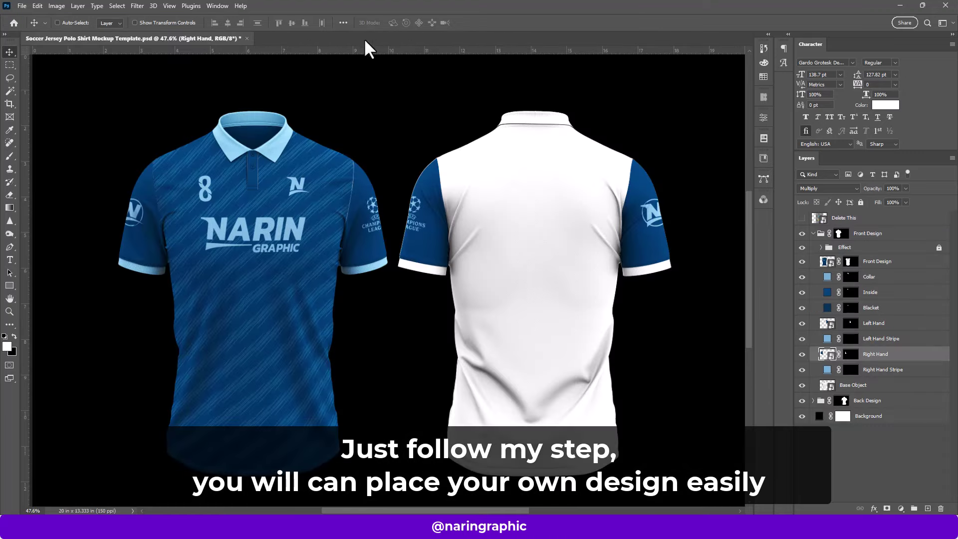
scroll(410, 237, "up", 1)
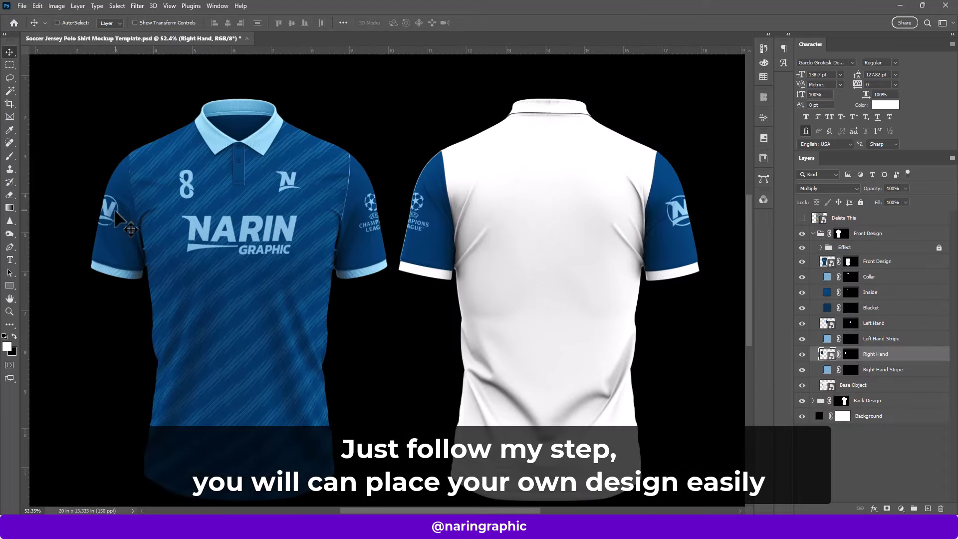
scroll(420, 180, "down", 1)
scroll(420, 180, "down", 1)
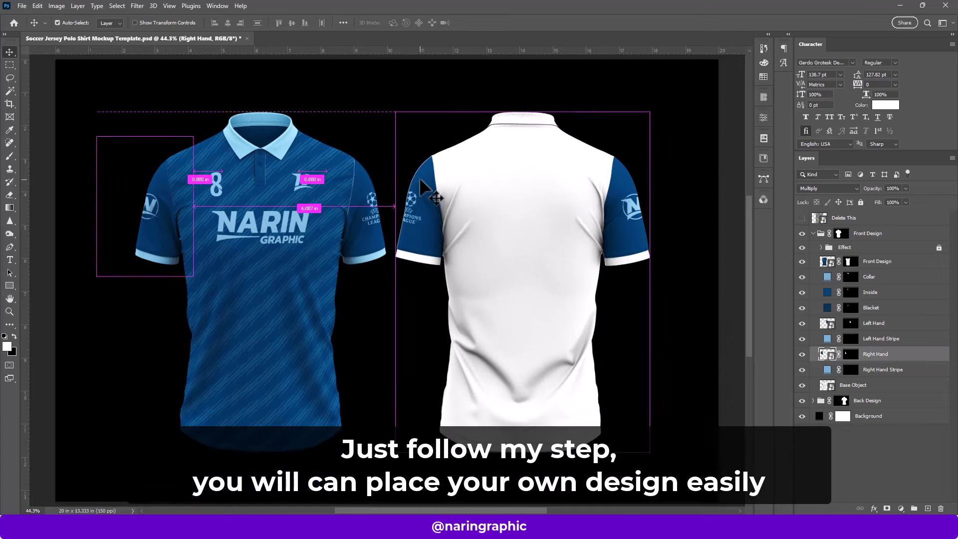
left_click(878, 370)
left_click(840, 323)
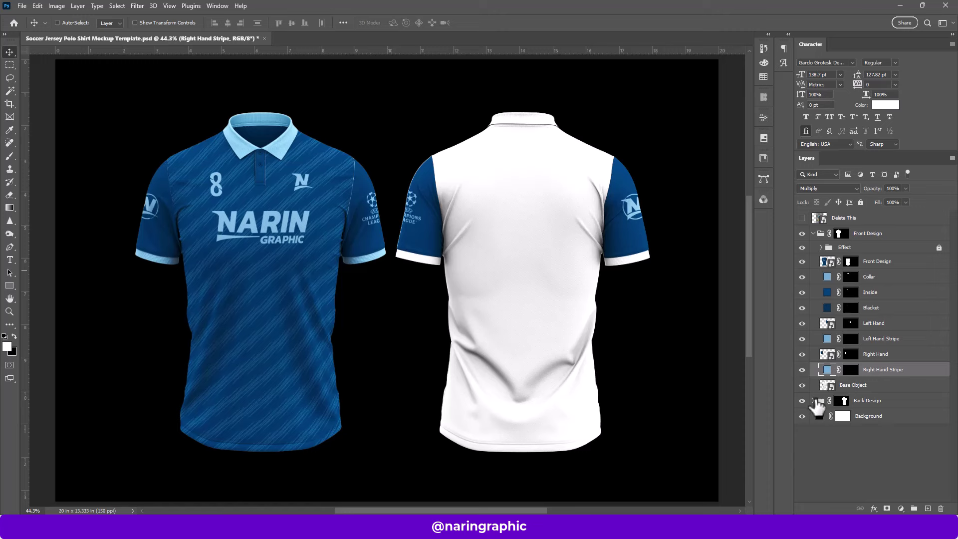
Step: Expand the Back Design group, lock its Effect group, and select the Back Design layer
left_click(813, 401)
scroll(864, 404, "down", 3)
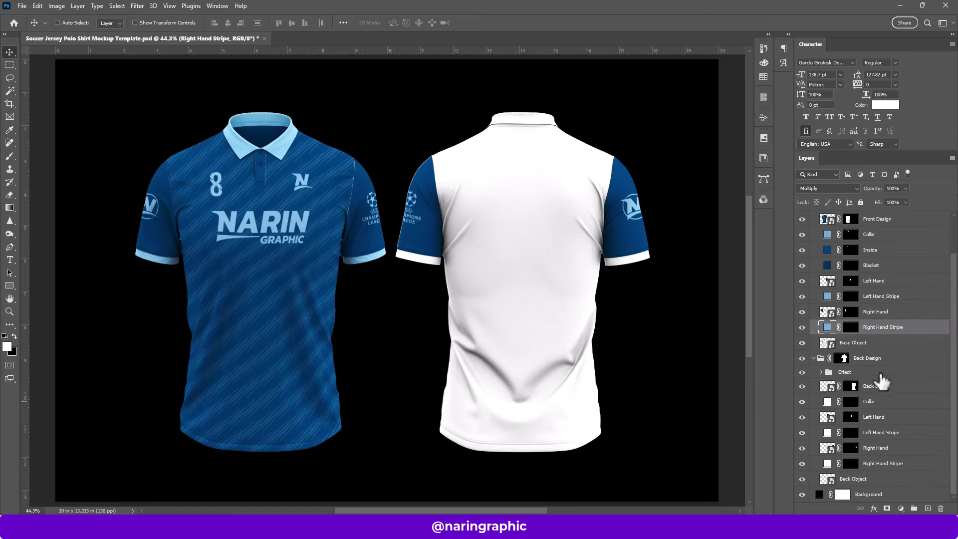
left_click(881, 386)
left_click(848, 372)
left_click(860, 202)
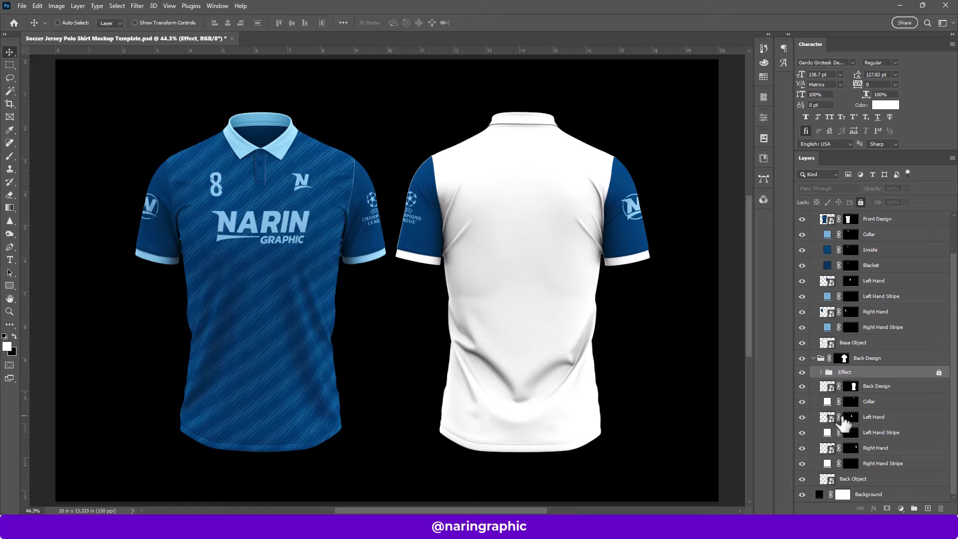
left_click(823, 386)
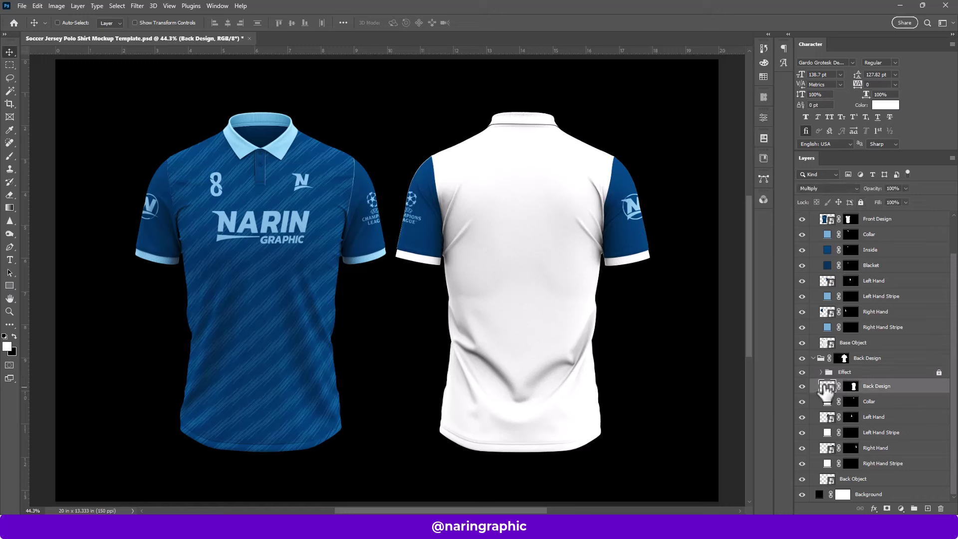
Step: Open the Back Design smart object, always opening such files in Photoshop
double_click(824, 388)
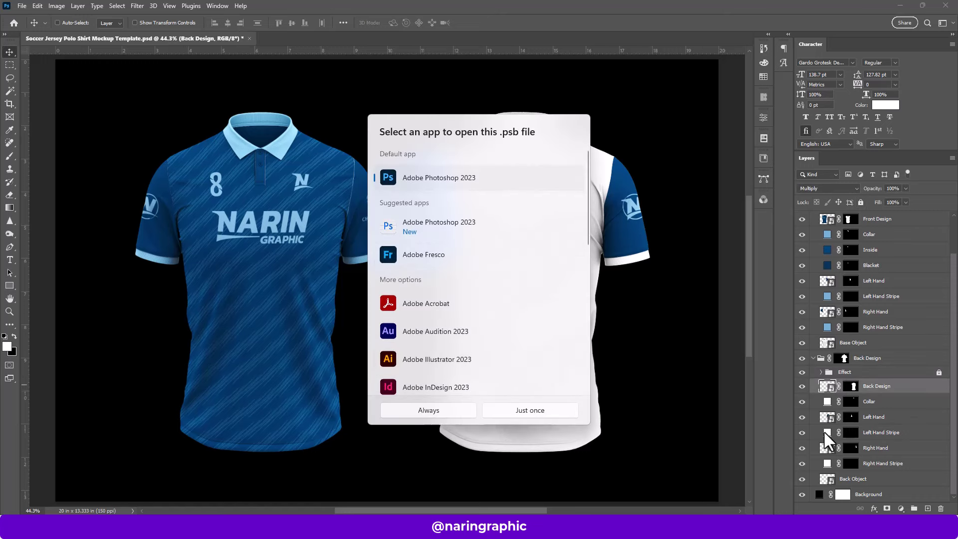
left_click(479, 466)
double_click(825, 388)
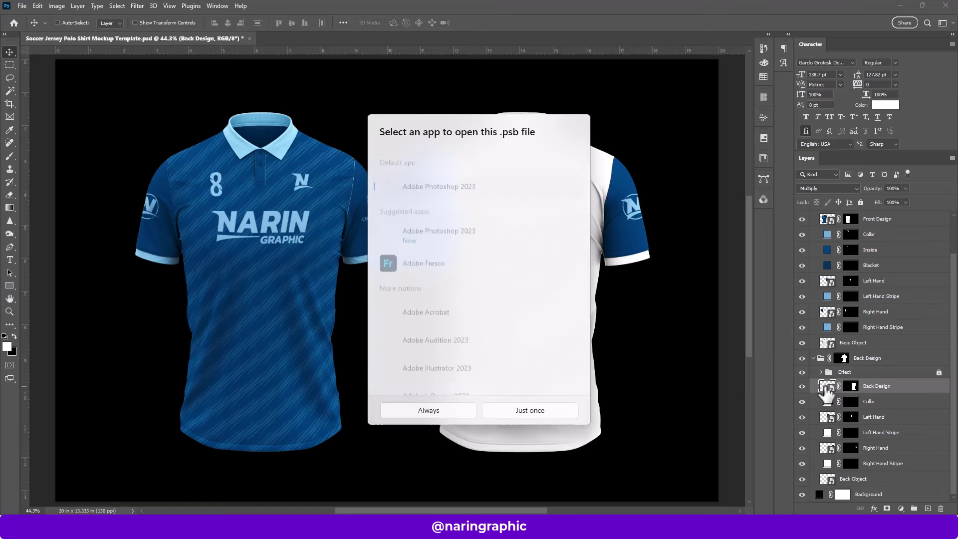
left_click(452, 413)
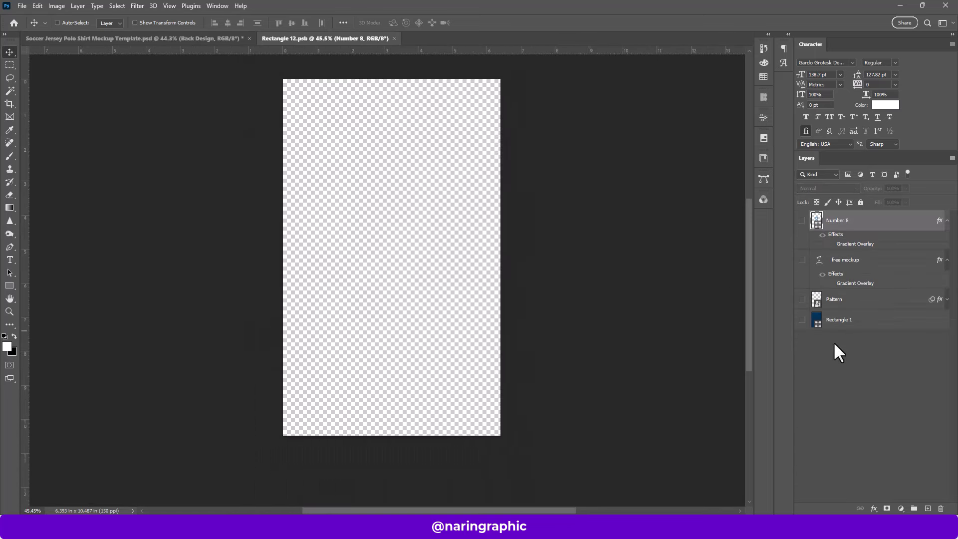
Step: Show Rectangle 1, Pattern, FREE MOCKUP and Number 8 layers, then close the back design file
left_click(842, 323)
left_click(802, 319)
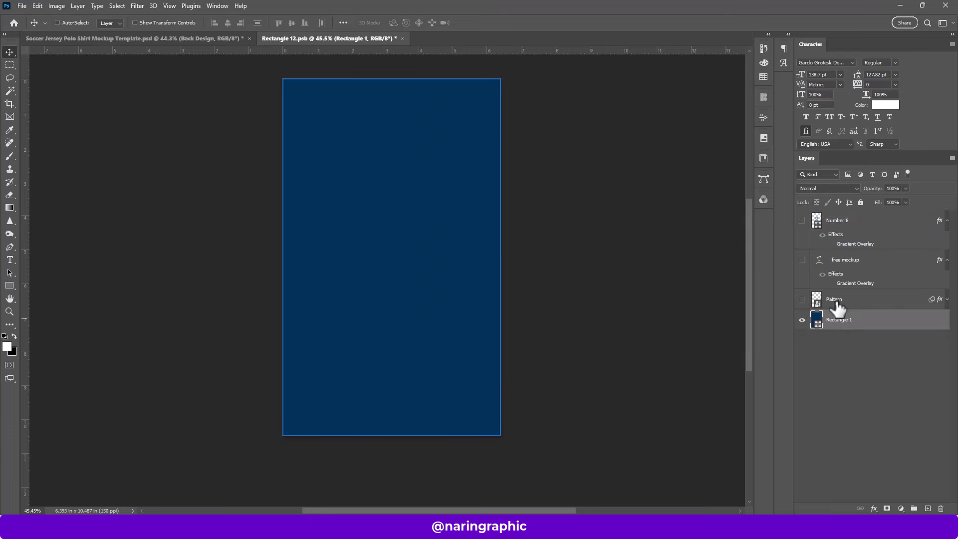
left_click(801, 299)
left_click(821, 262)
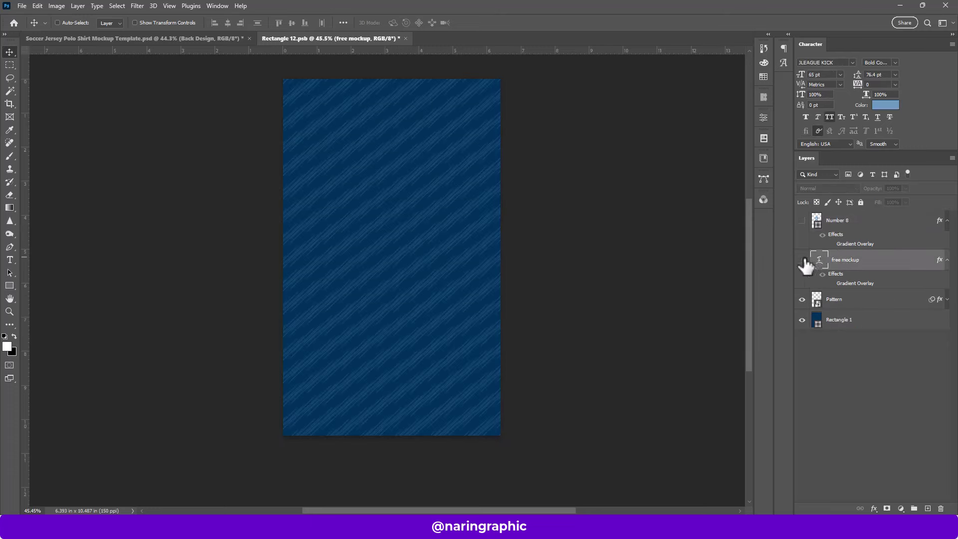
left_click(838, 224)
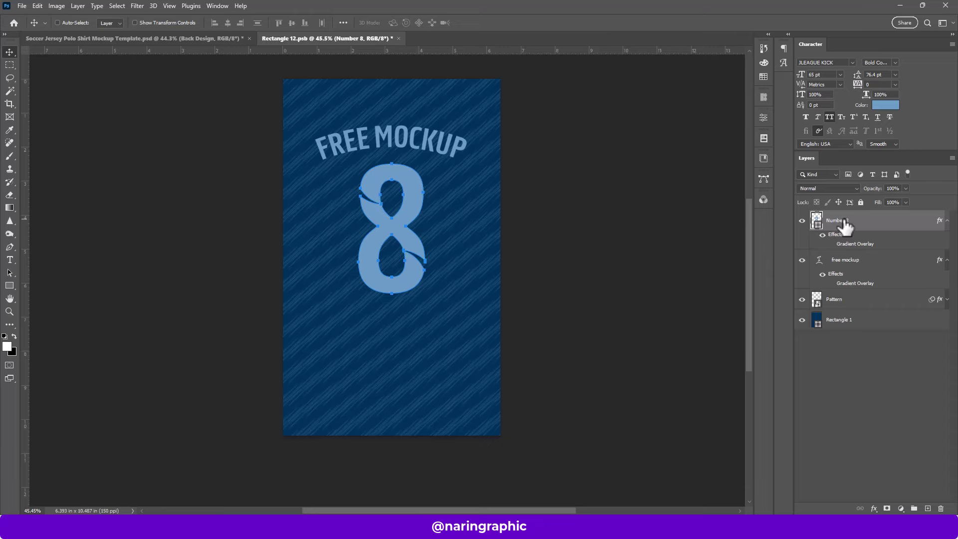
scroll(433, 219, "up", 2)
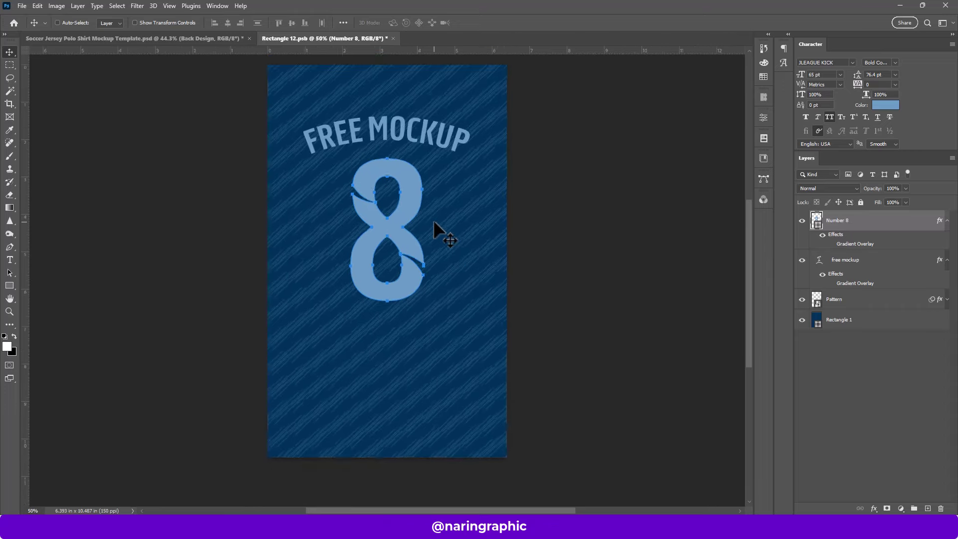
left_click(398, 38)
left_click(476, 197)
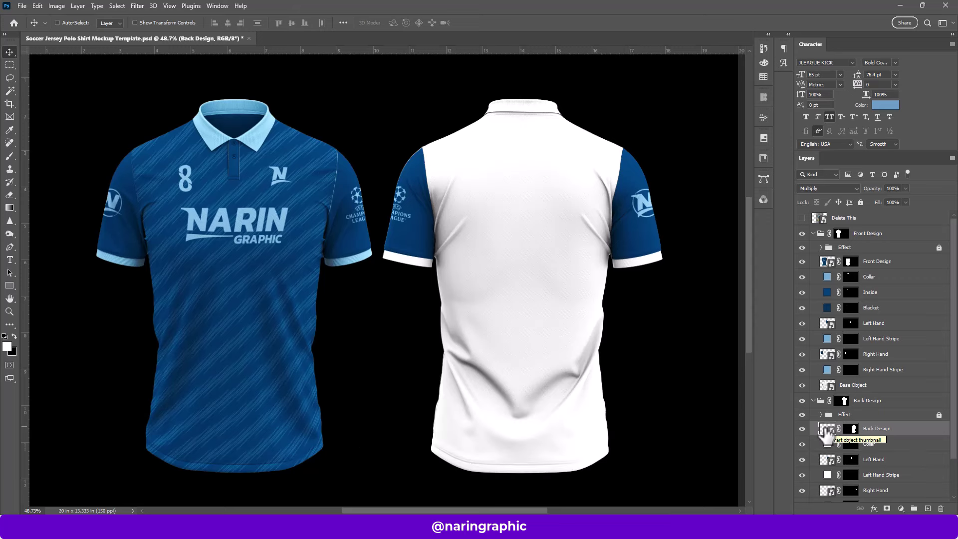
Step: Reopen the back design, show the blue base, stripes, 8 and FREE MOCKUP, then save and close
double_click(825, 429)
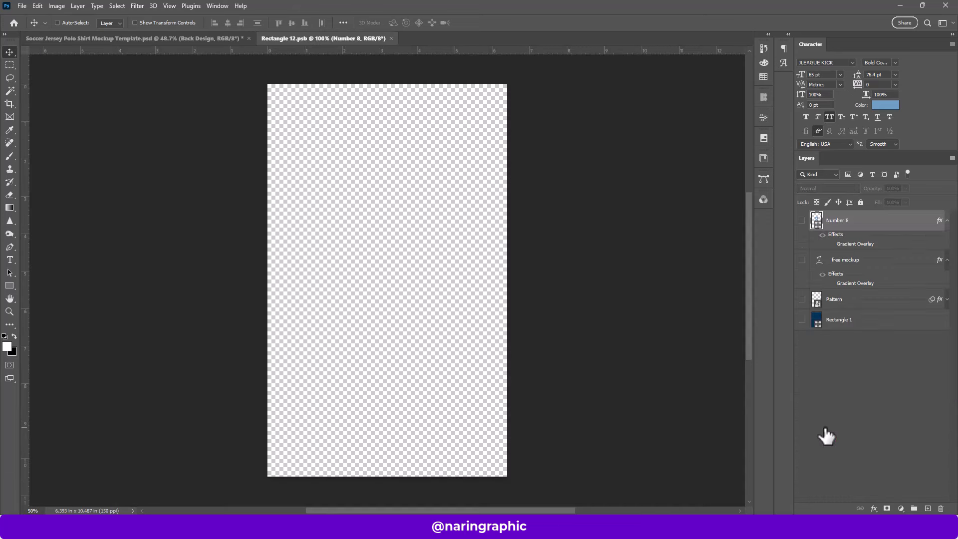
left_click(801, 319)
left_click(813, 299)
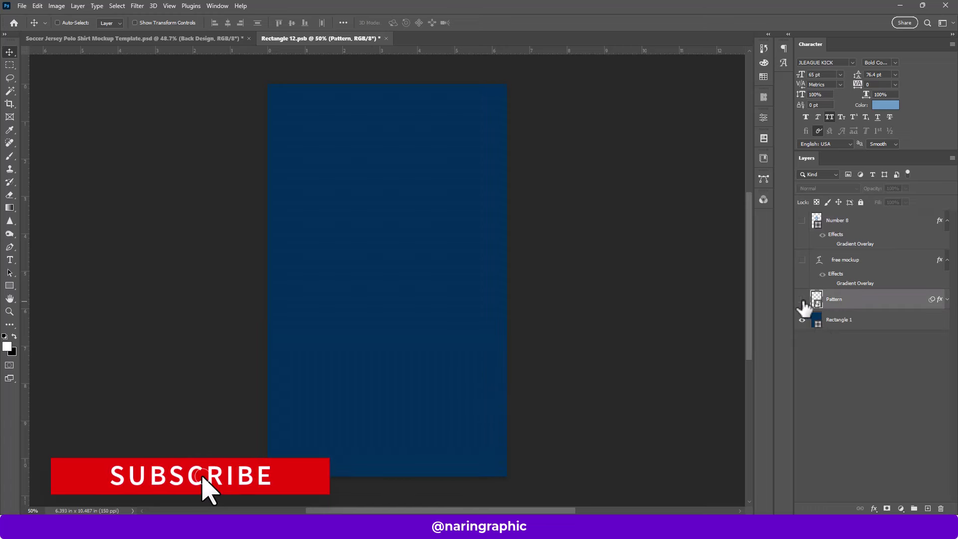
left_click(853, 272)
left_click(802, 220)
left_click(837, 224)
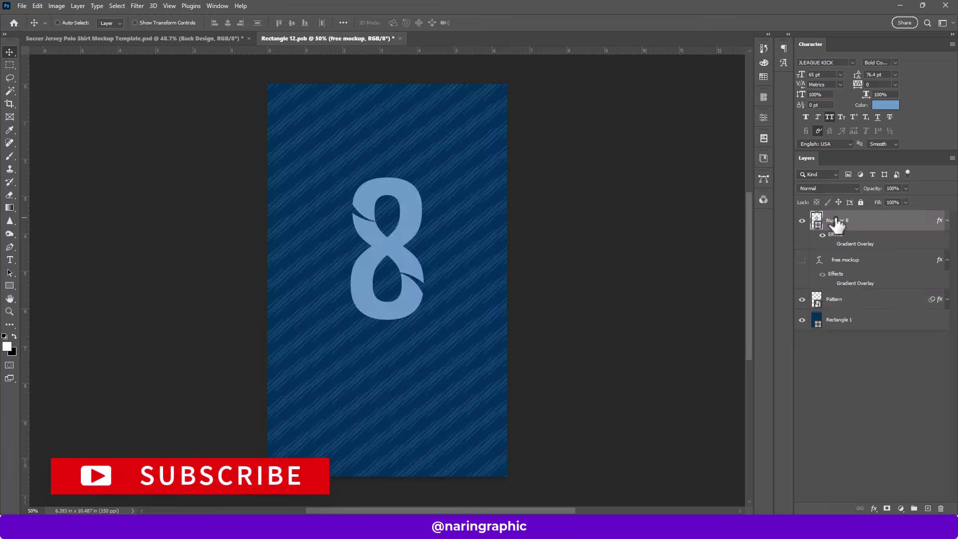
left_click(801, 259)
left_click(854, 262)
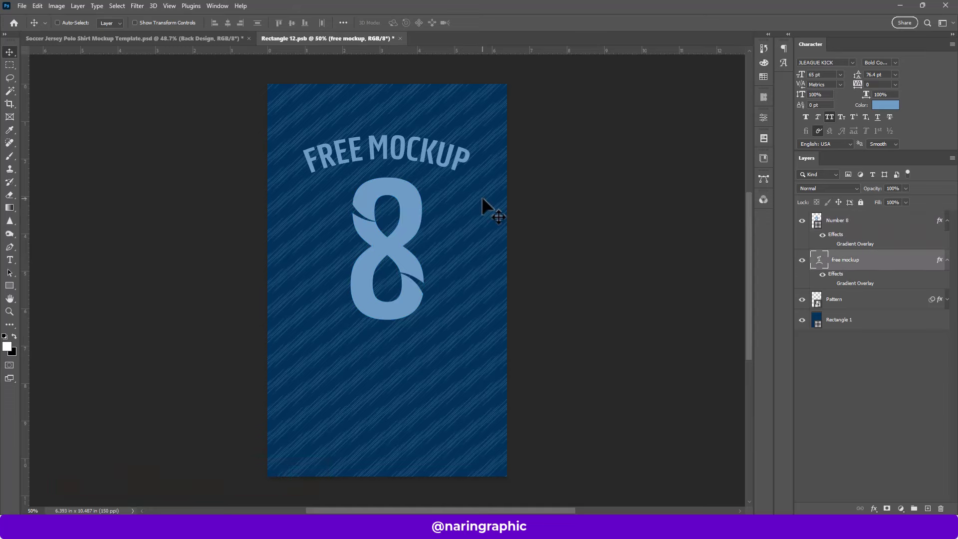
left_click(24, 7)
left_click(42, 118)
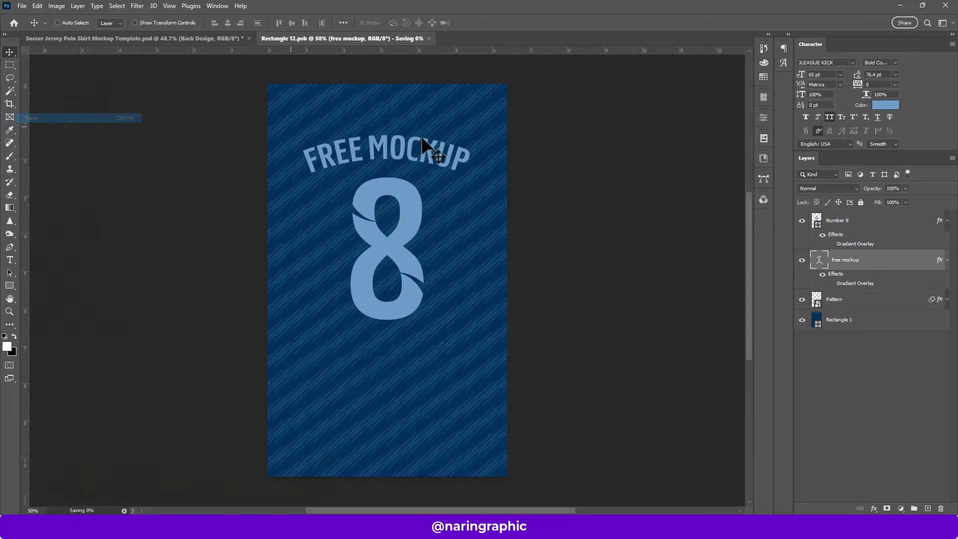
key("ctrl+w")
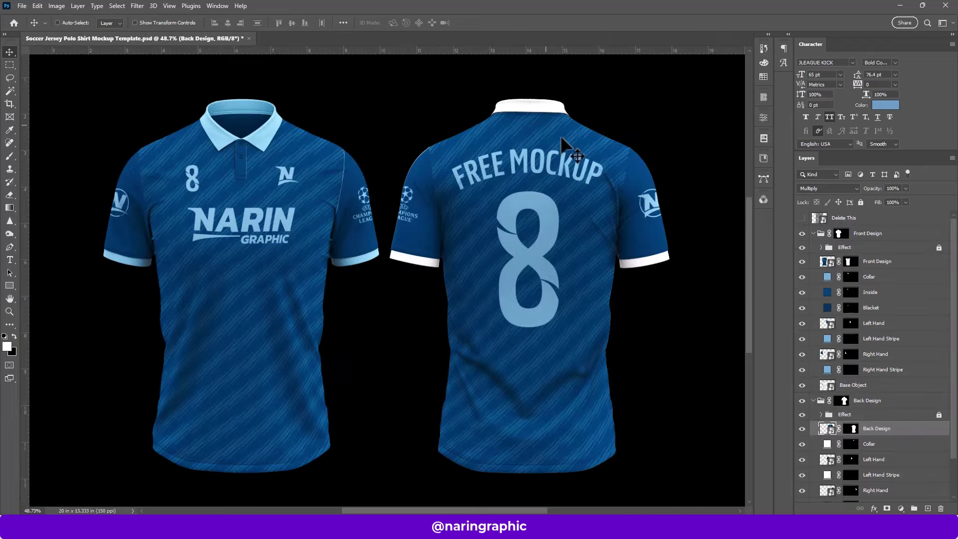
Step: Set the back Collar fill to light blue 77aad0
scroll(569, 164, "down", 2)
left_click(872, 369)
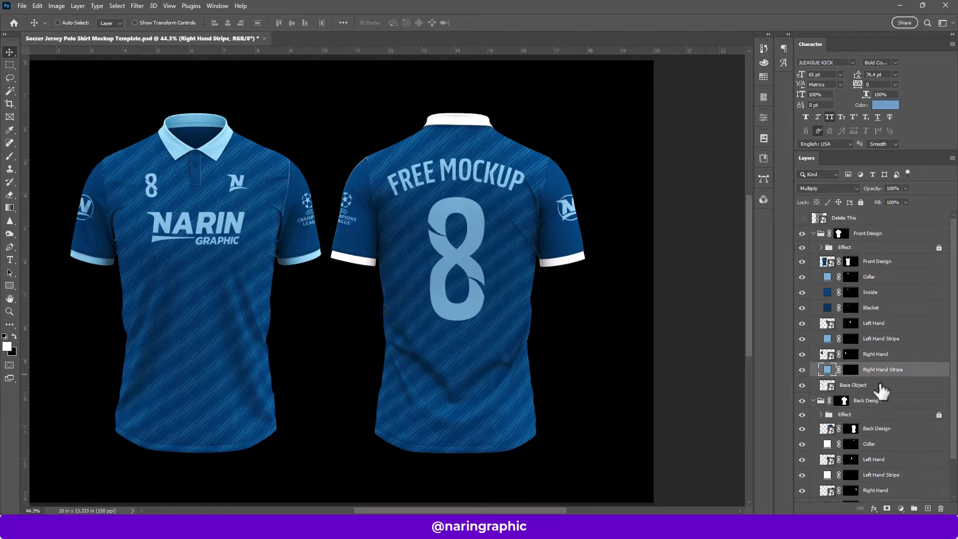
left_click(870, 443)
double_click(827, 444)
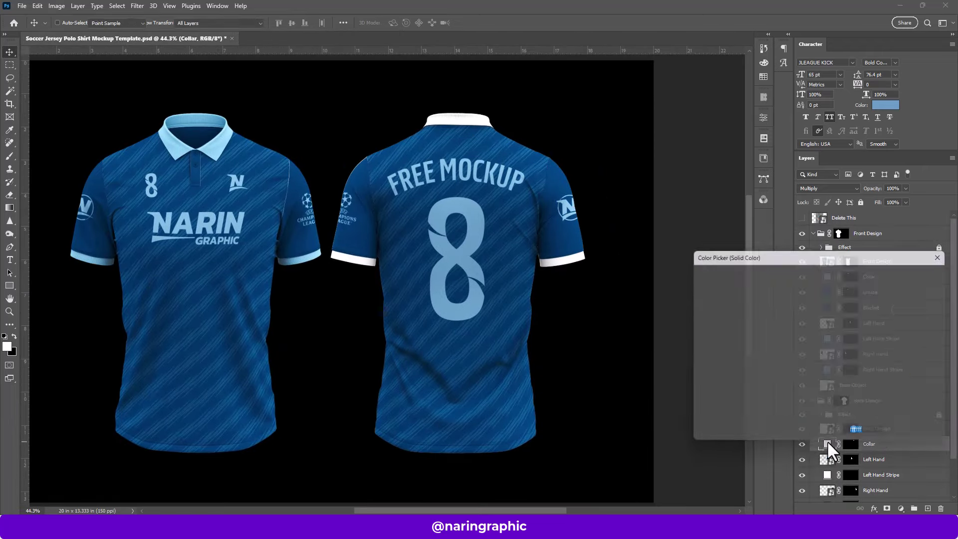
right_click(871, 435)
left_click(849, 335)
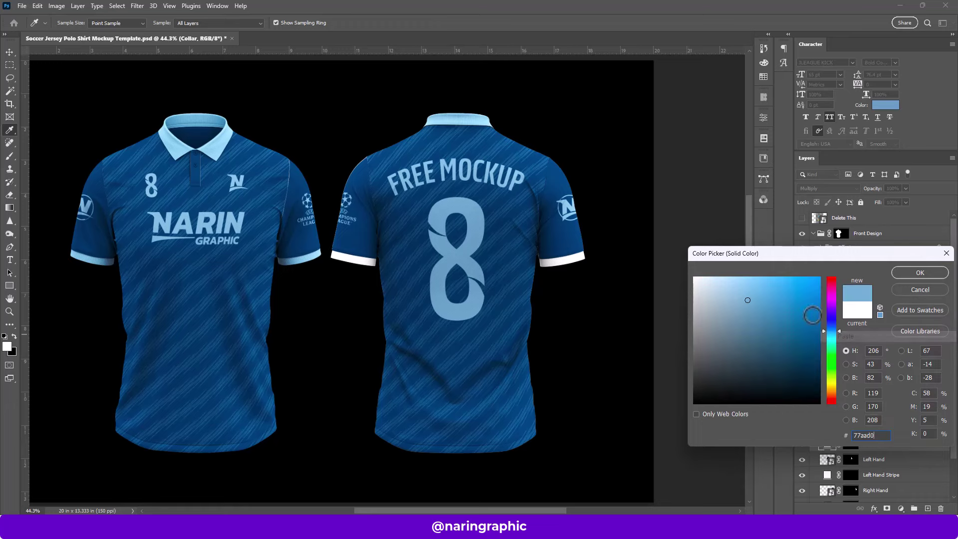
left_click(920, 273)
Step: Set both back Left and Right Hand Stripe fills to light blue 77aad0
scroll(512, 280, "up", 3)
scroll(509, 279, "up", 1)
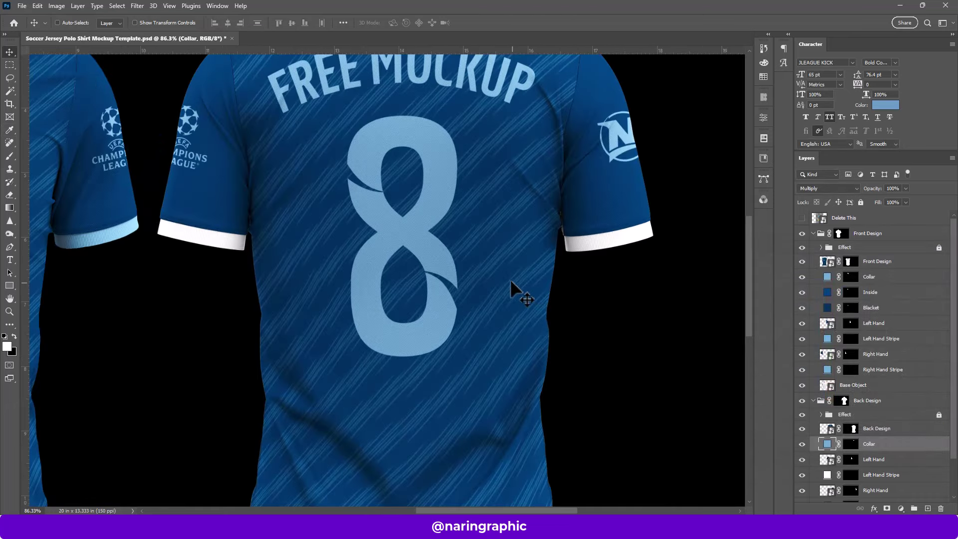
scroll(411, 235, "up", 1)
left_click(826, 475)
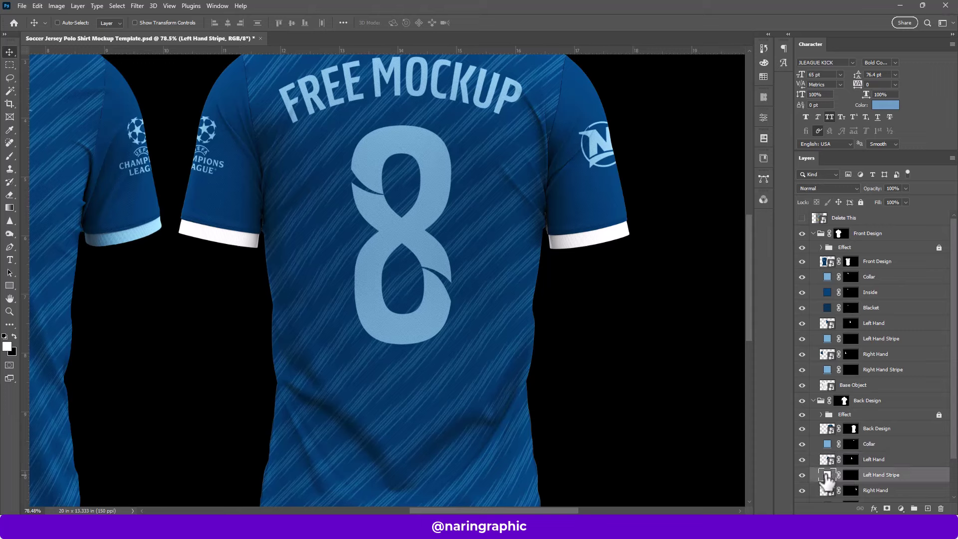
double_click(827, 474)
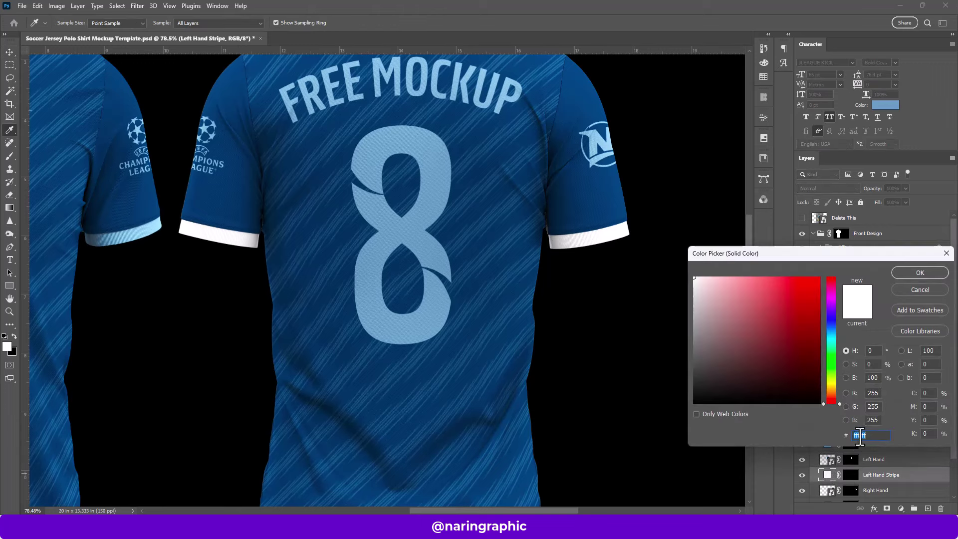
right_click(860, 435)
left_click(846, 338)
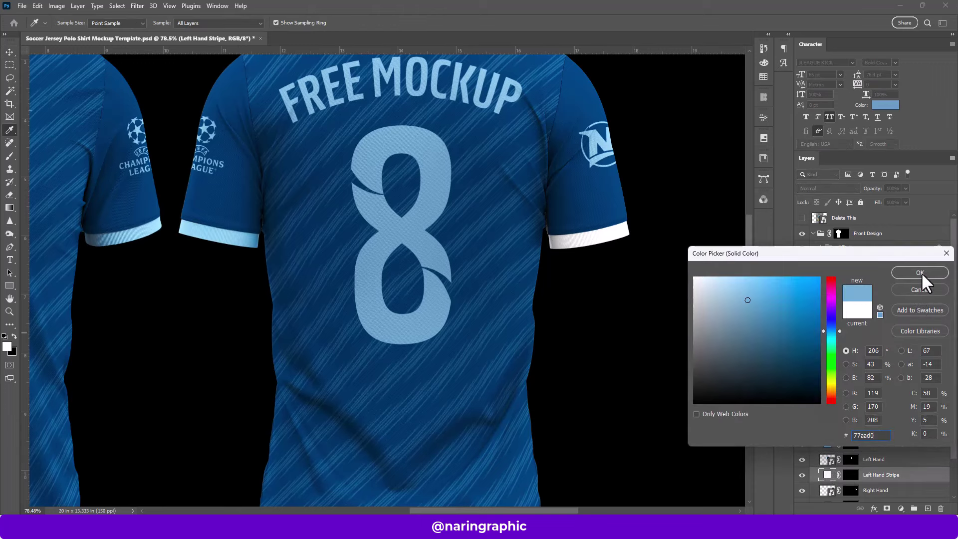
left_click(920, 272)
double_click(827, 462)
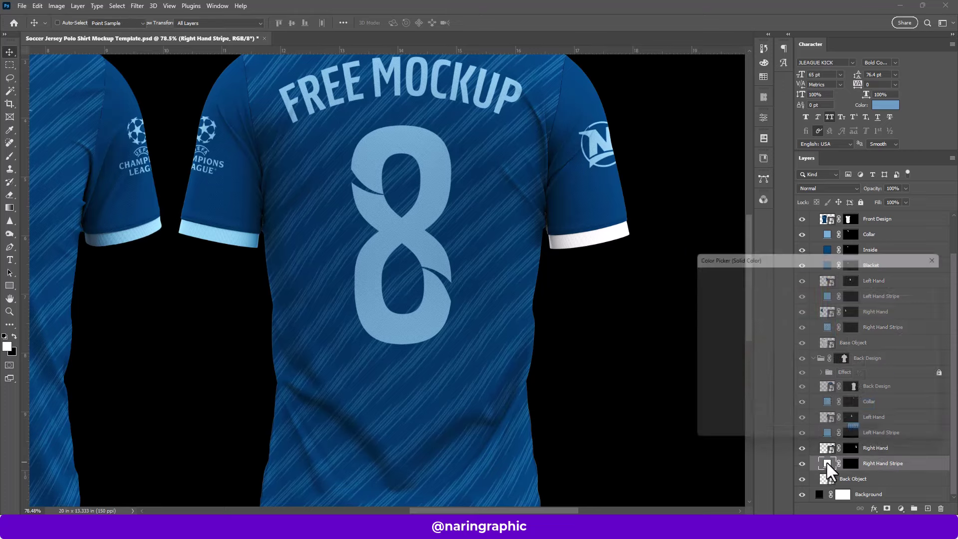
right_click(866, 435)
left_click(847, 339)
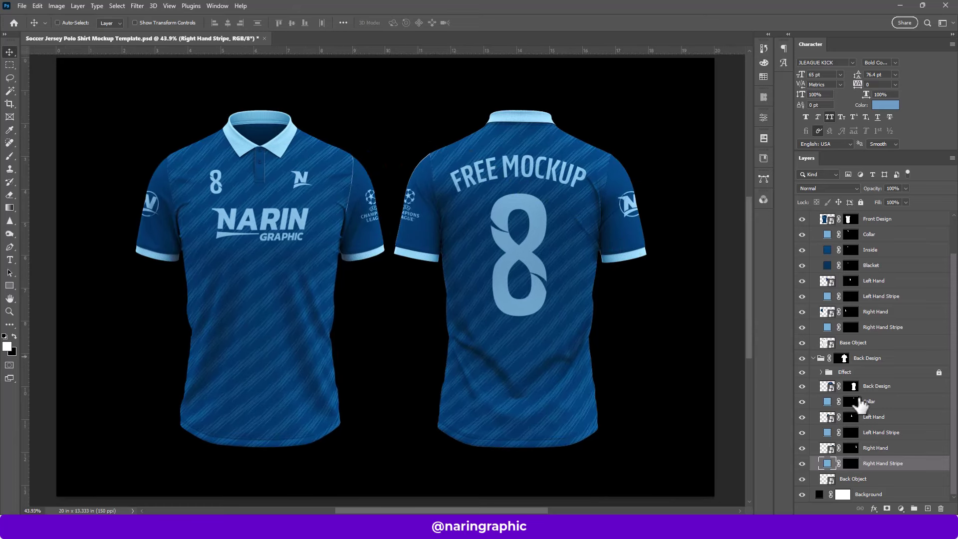
Step: Set the Background colour fill to white (ffffff) and fit the whole mockup on screen
left_click(828, 494)
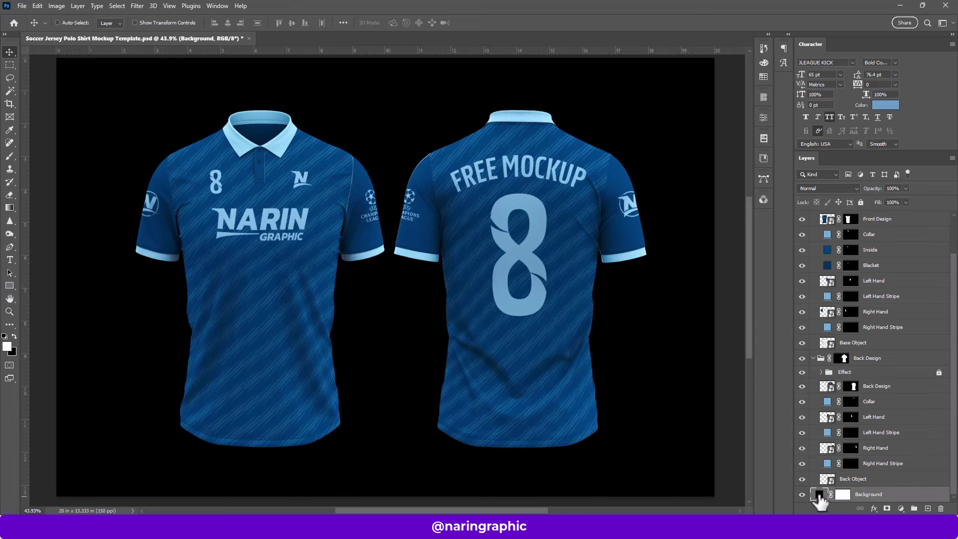
double_click(819, 493)
type("ffffff")
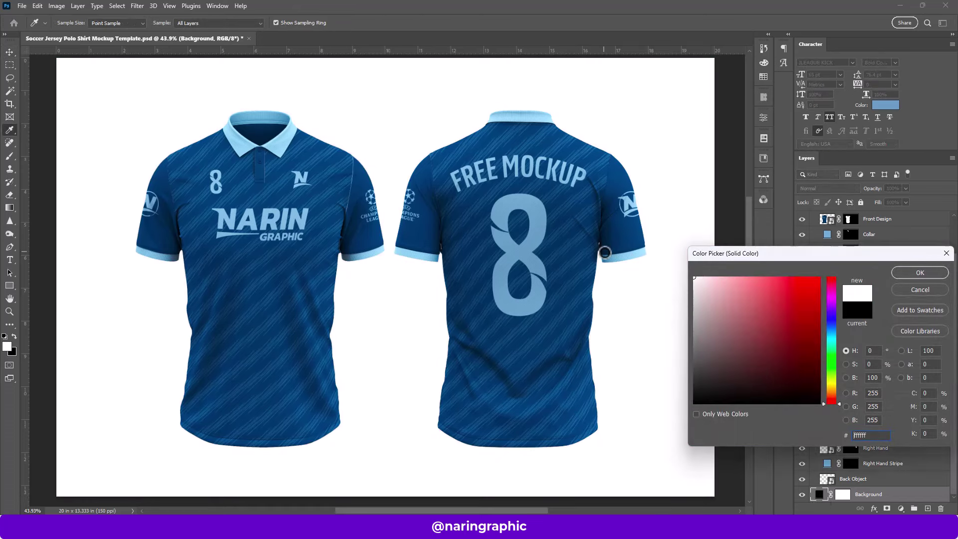
left_click(920, 273)
key("v")
scroll(458, 196, "down", 2)
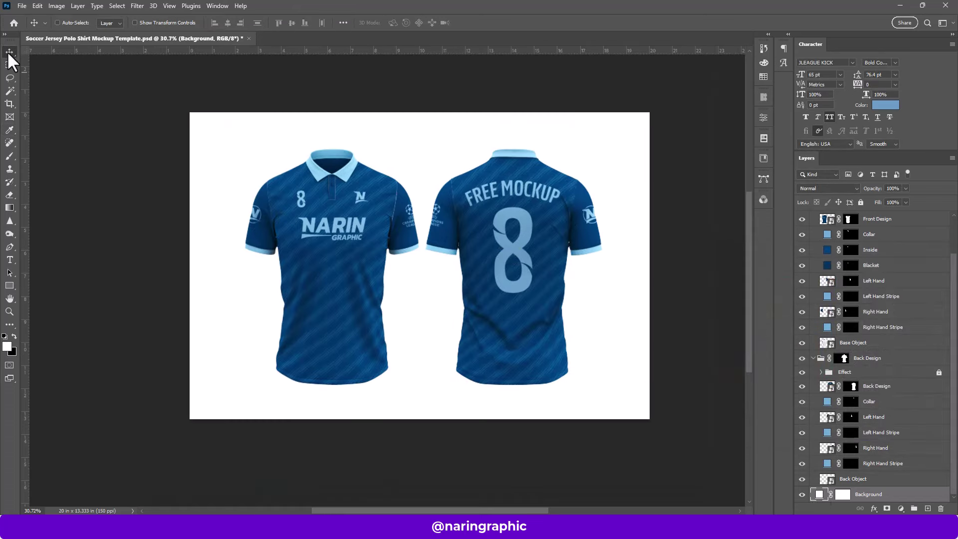
key("ctrl+0")
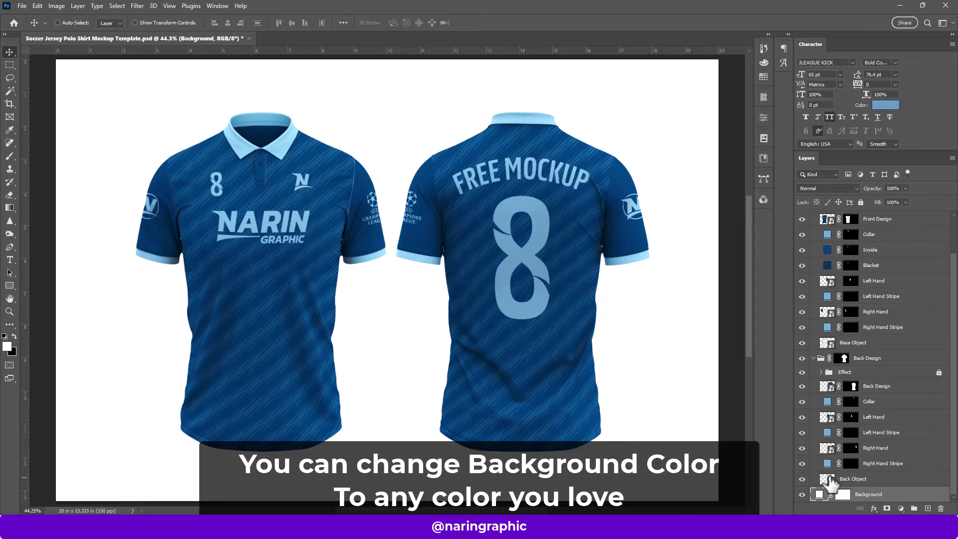
Step: Try light-blue, dark-navy and olive-brown background colours, then settle back on white
double_click(819, 494)
left_click(537, 215)
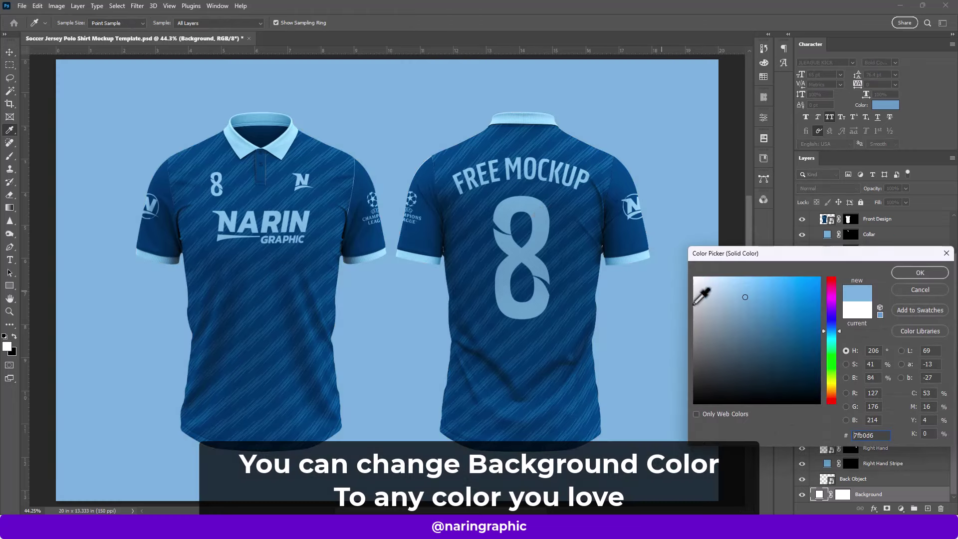
left_click_drag(741, 311, 708, 355)
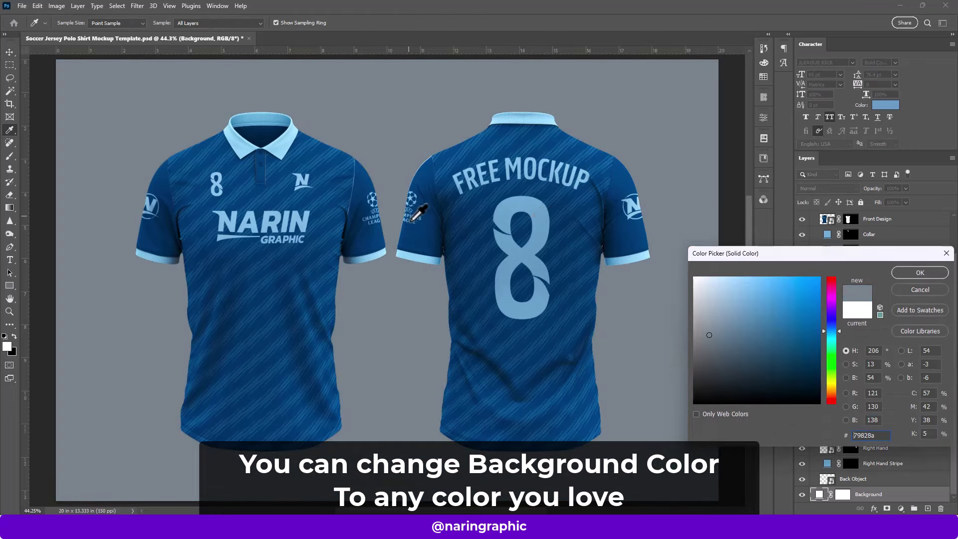
left_click(428, 239)
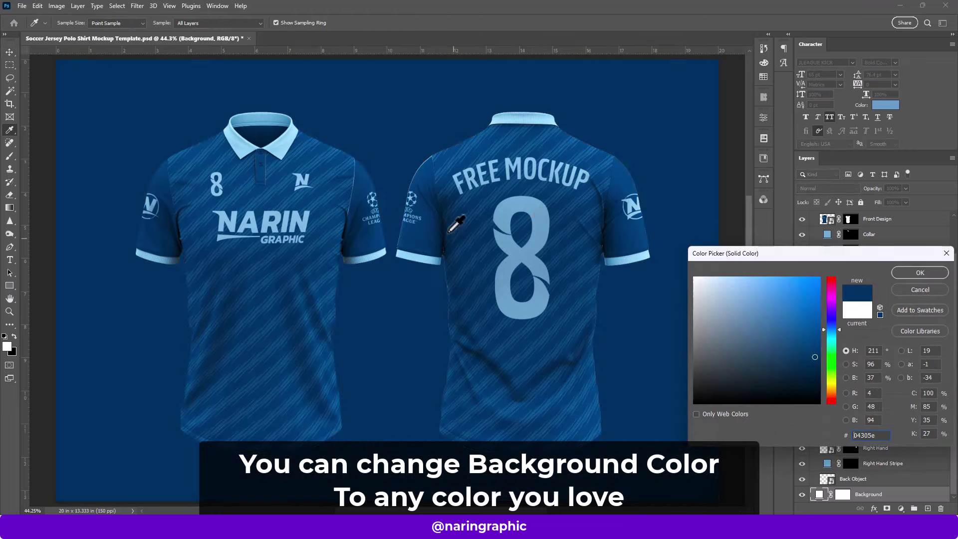
mouse_move(786, 363)
left_mouse_down()
mouse_move(797, 395)
mouse_move(798, 345)
mouse_move(854, 257)
mouse_move(738, 327)
mouse_move(694, 277)
left_mouse_up()
left_click(831, 388)
left_click(920, 272)
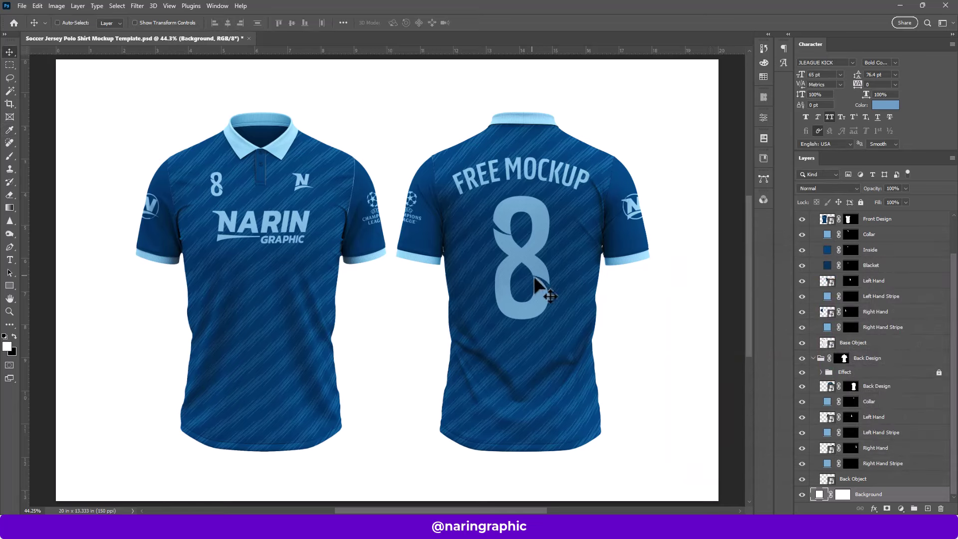
key("v")
scroll(238, 147, "down", 5)
Step: Fit the white-background polo mockup on screen and save it via File > Save
key("ctrl+0")
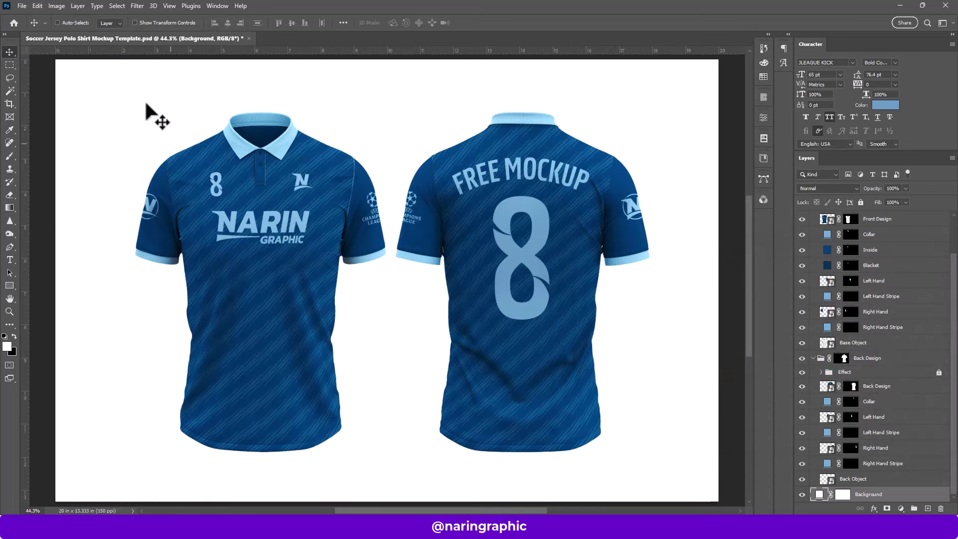
left_click(21, 6)
left_click(28, 113)
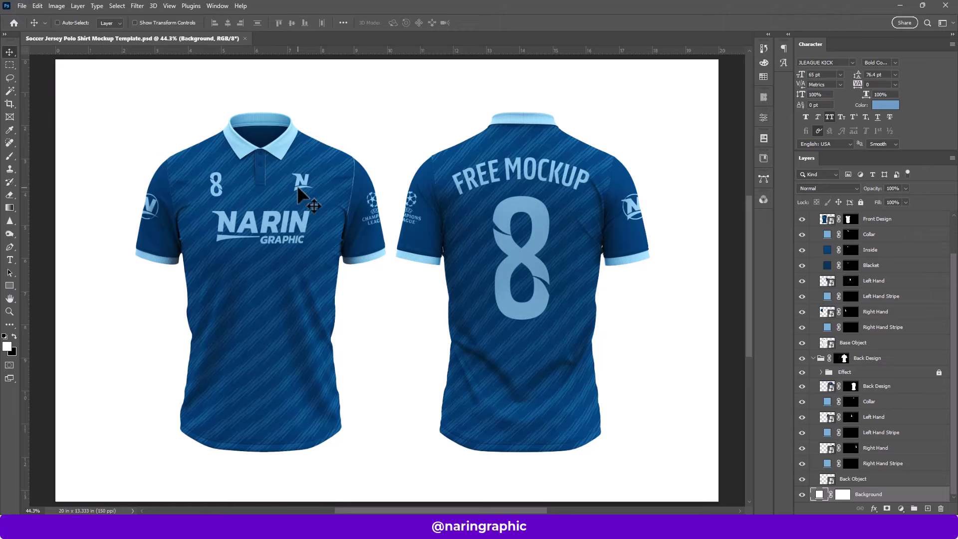